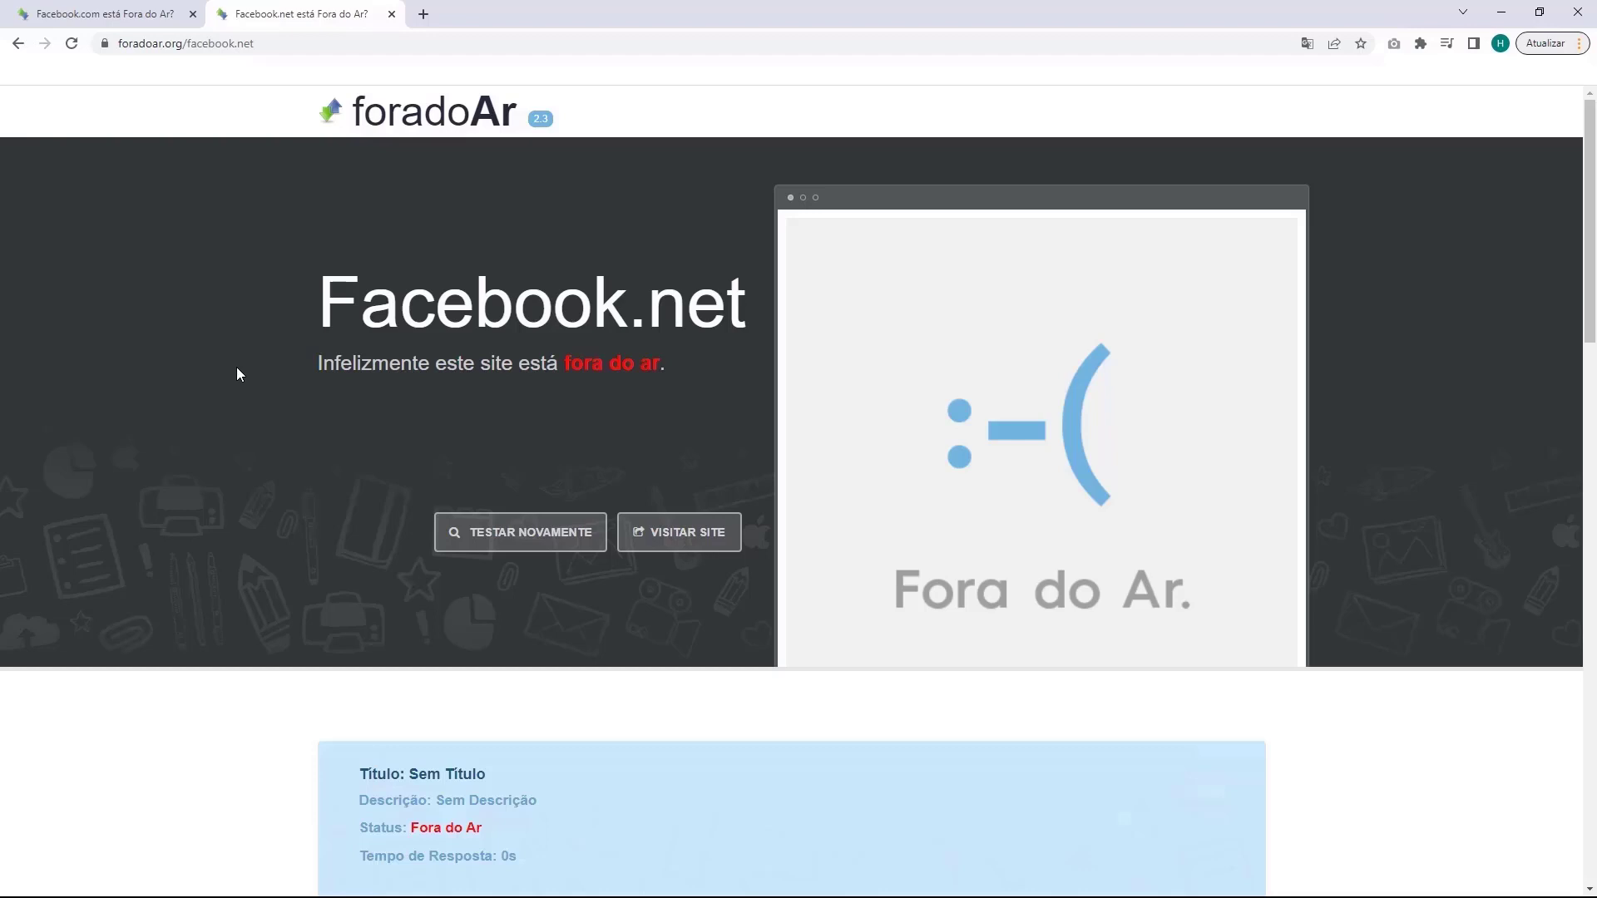
Step: Switch to the foradoAr availability test for Facebook.com
{"action": "left_click", "coordinate": [117, 14]}
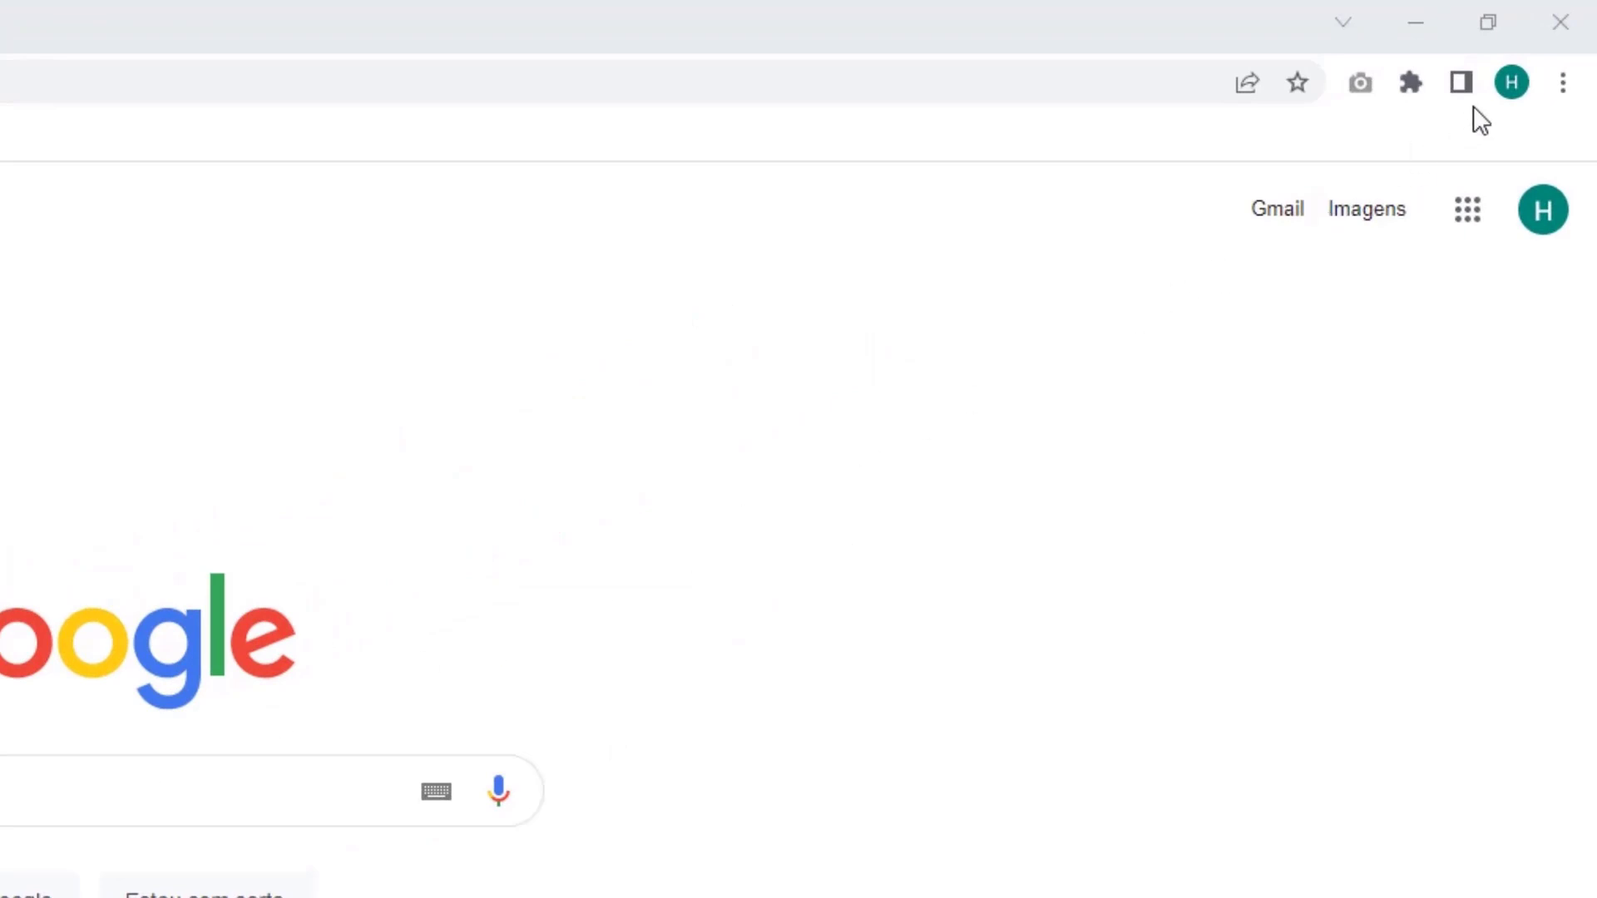
Step: Remove the browser's cookies and cached images and files for the period Última hora, with Histórico de navegação deselected
{"action": "left_click", "coordinate": [1563, 83]}
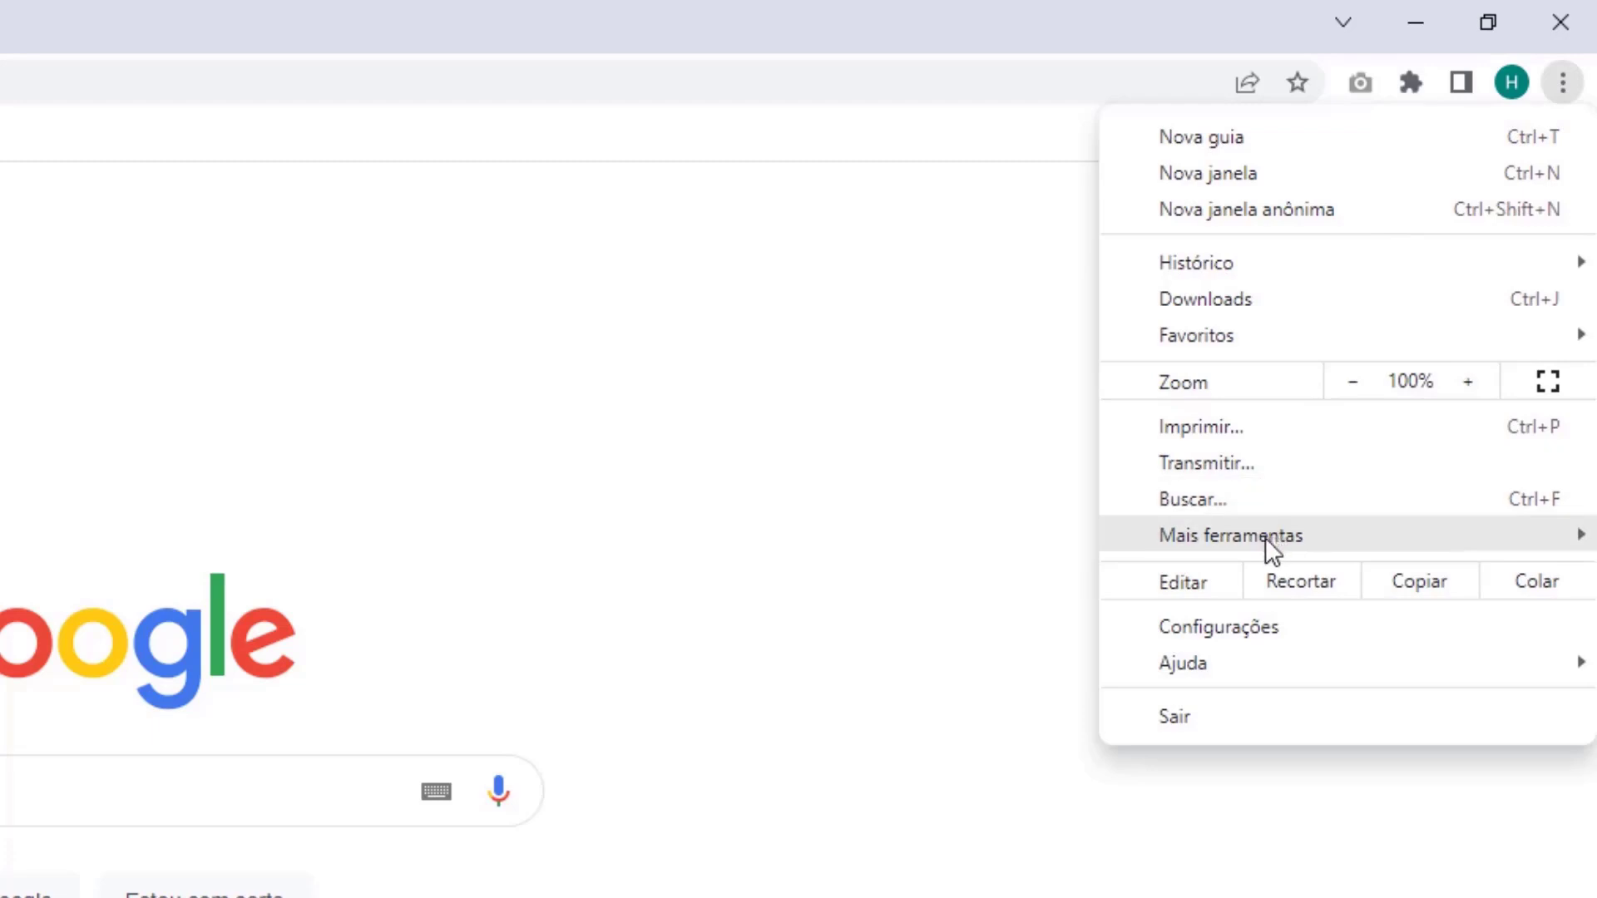
{"action": "mouse_move", "coordinate": [1220, 542]}
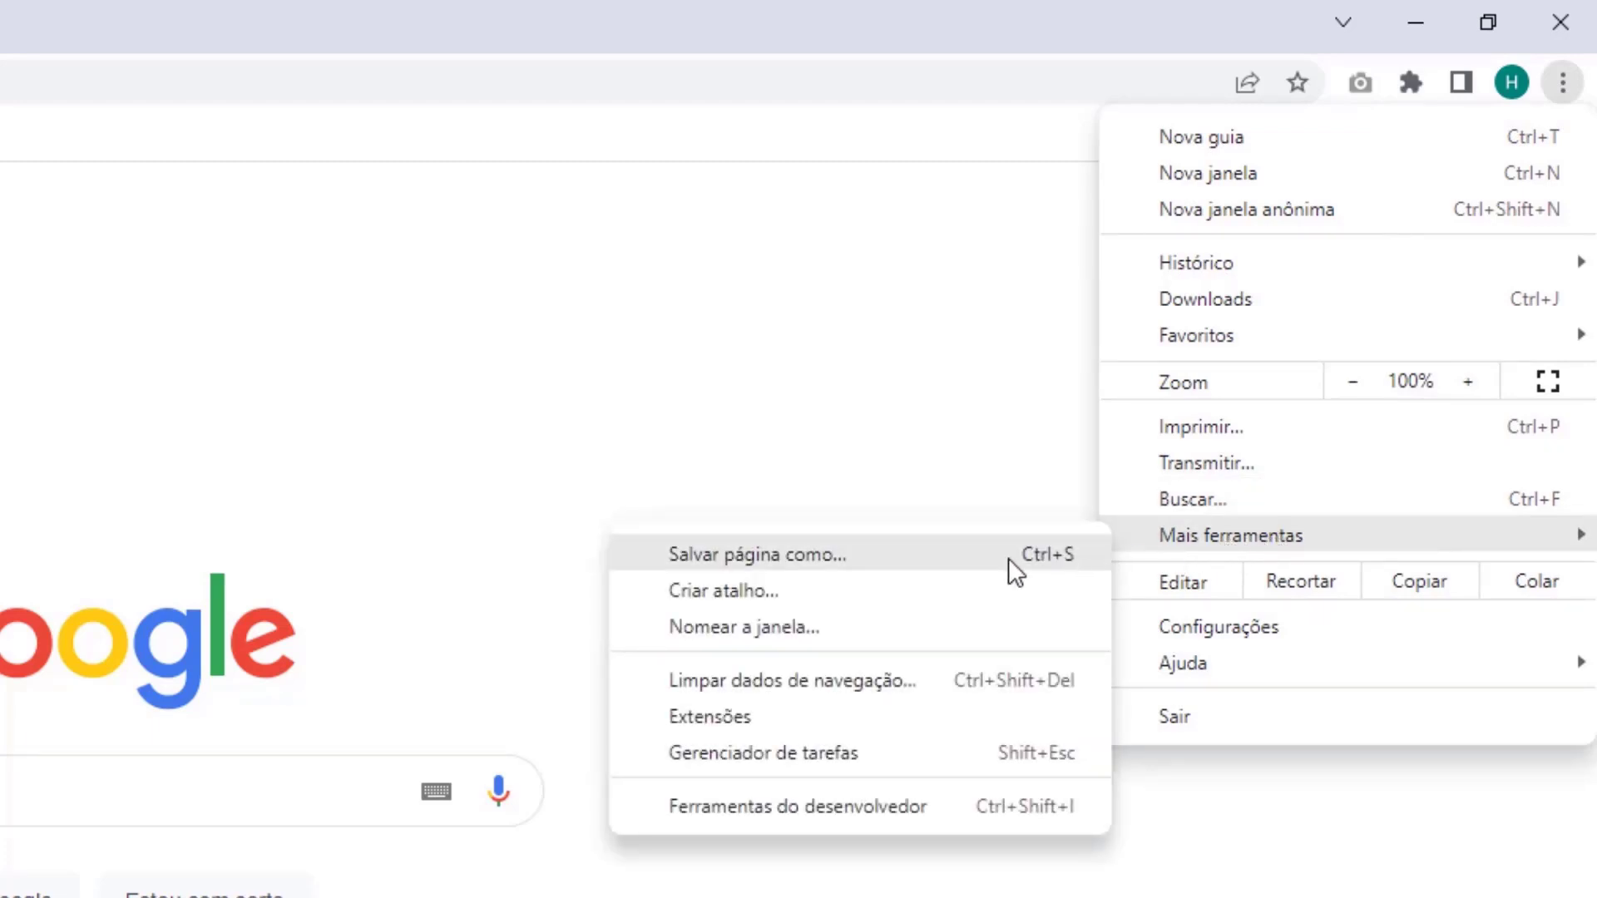
{"action": "left_click", "coordinate": [776, 687]}
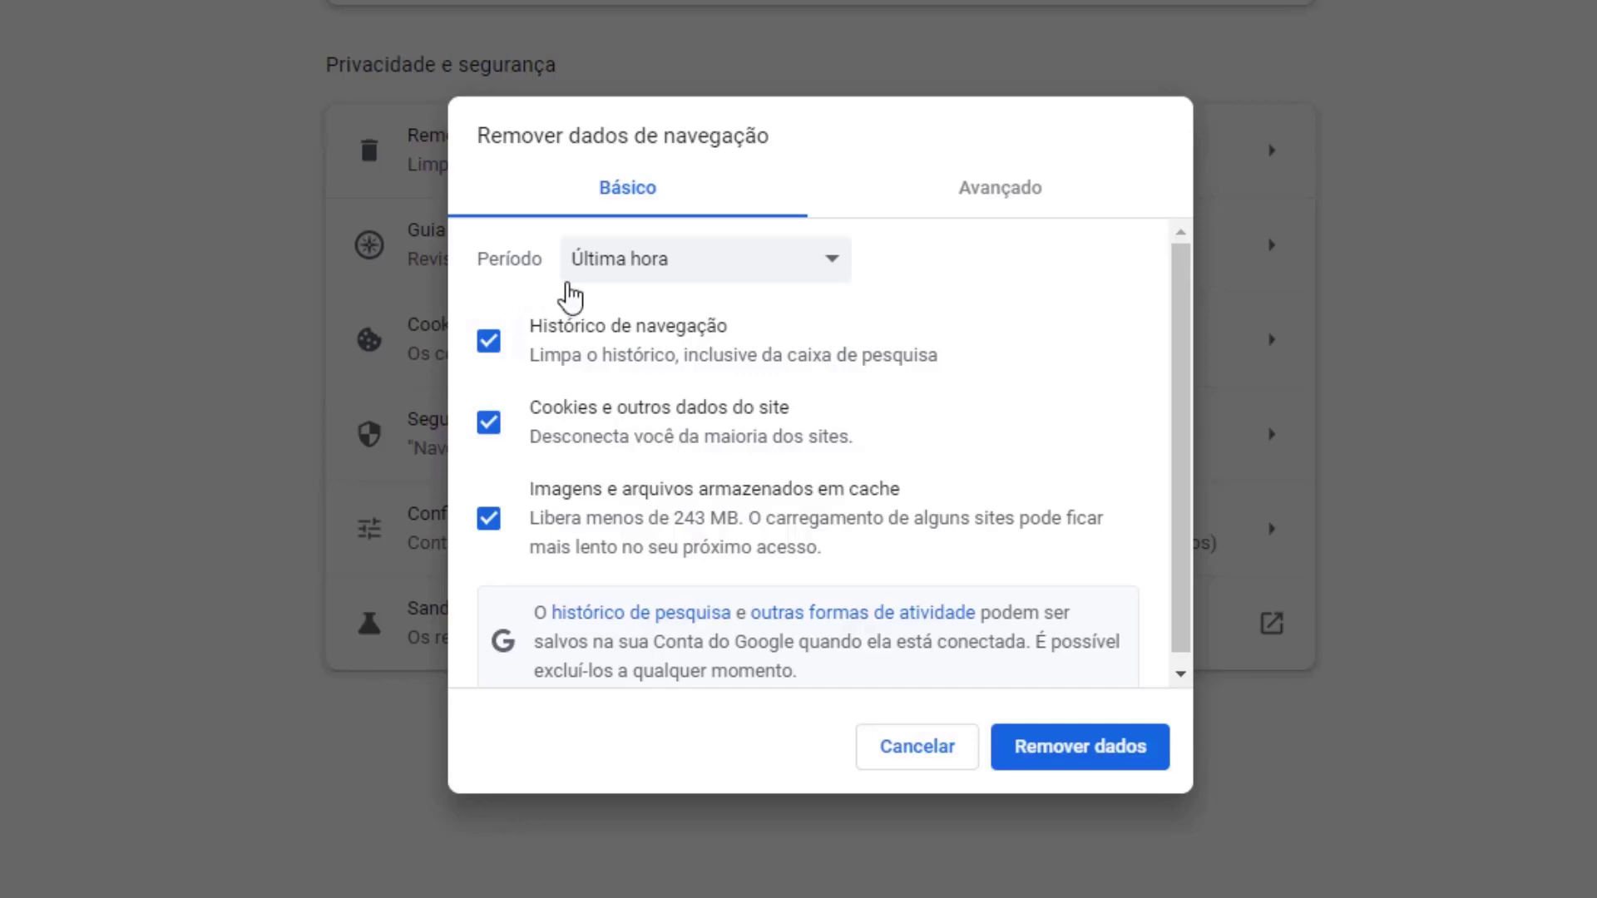
{"action": "left_click", "coordinate": [630, 275]}
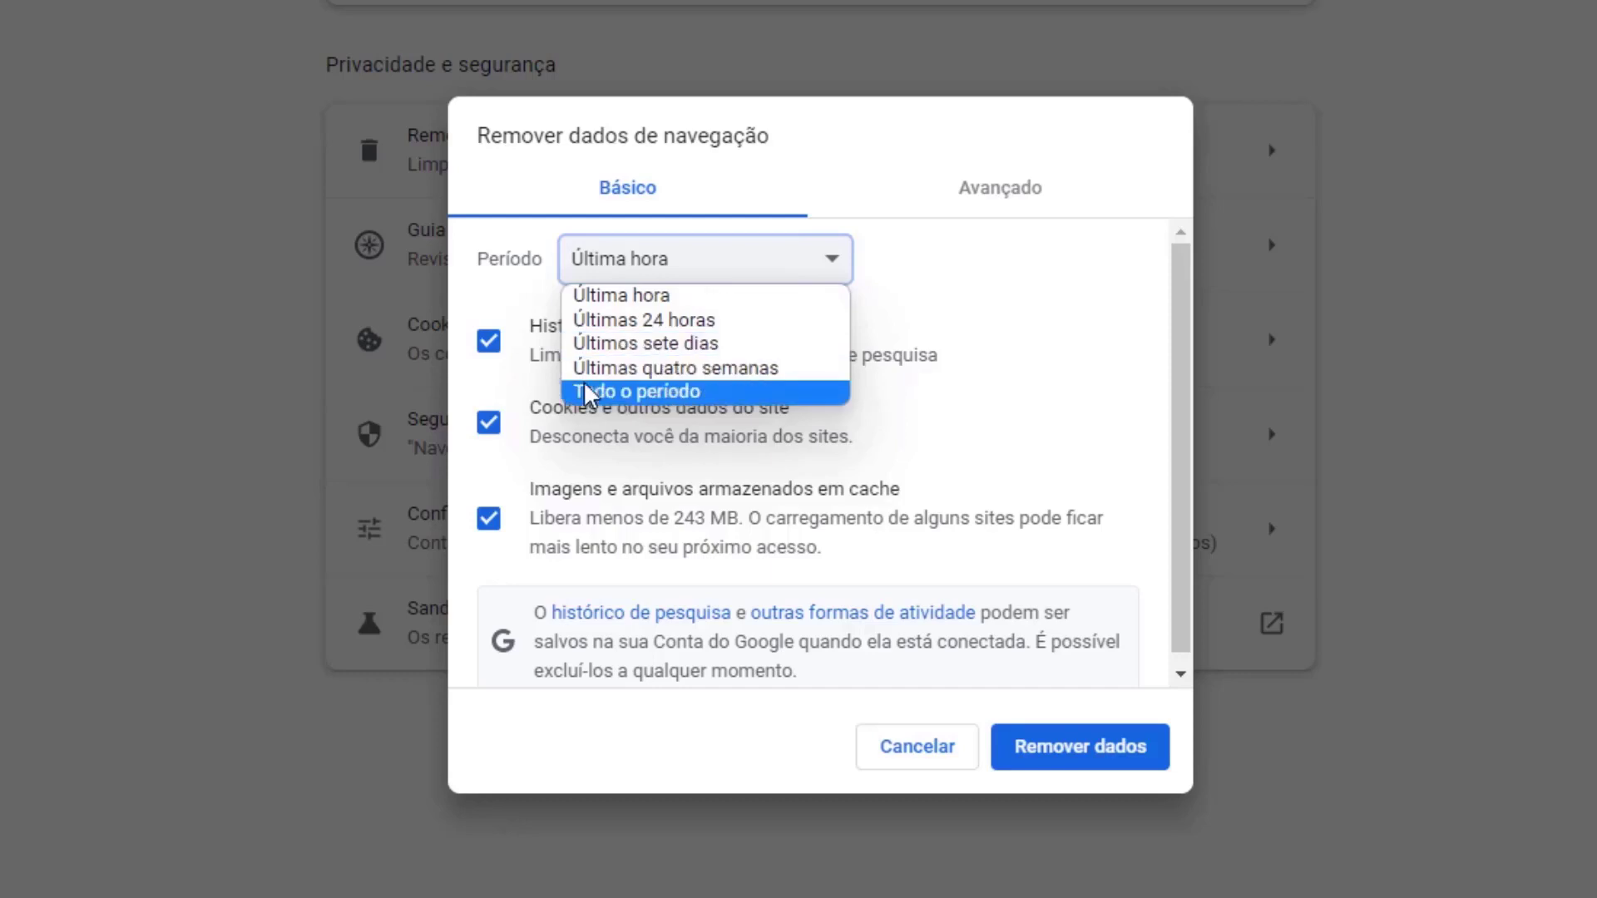
{"action": "left_click", "coordinate": [587, 303]}
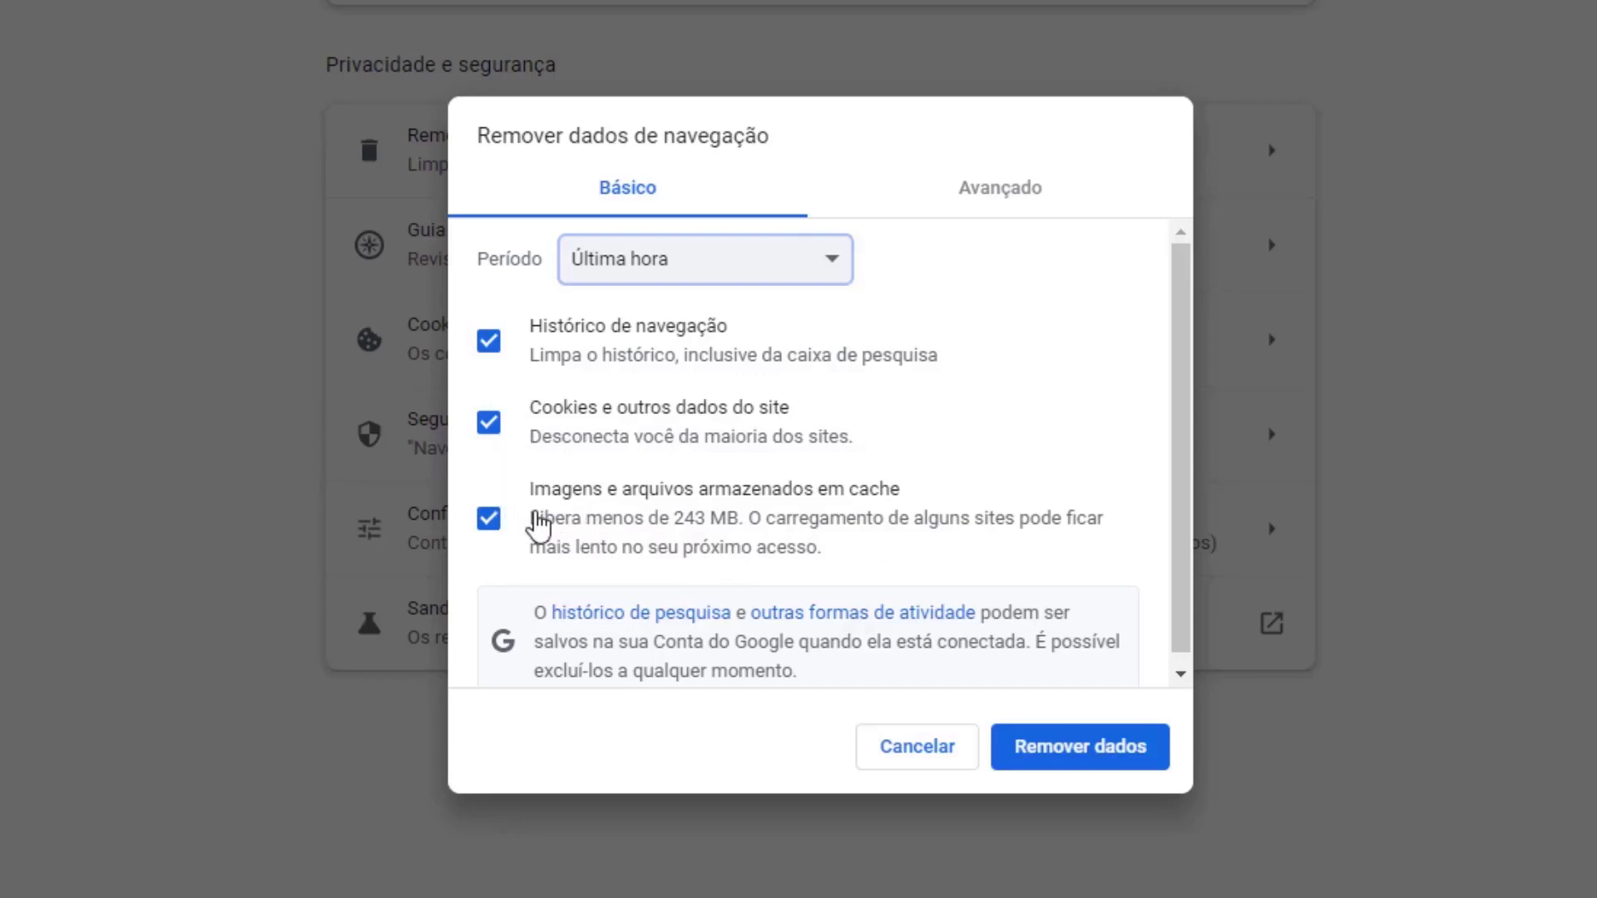
{"action": "left_click", "coordinate": [490, 348]}
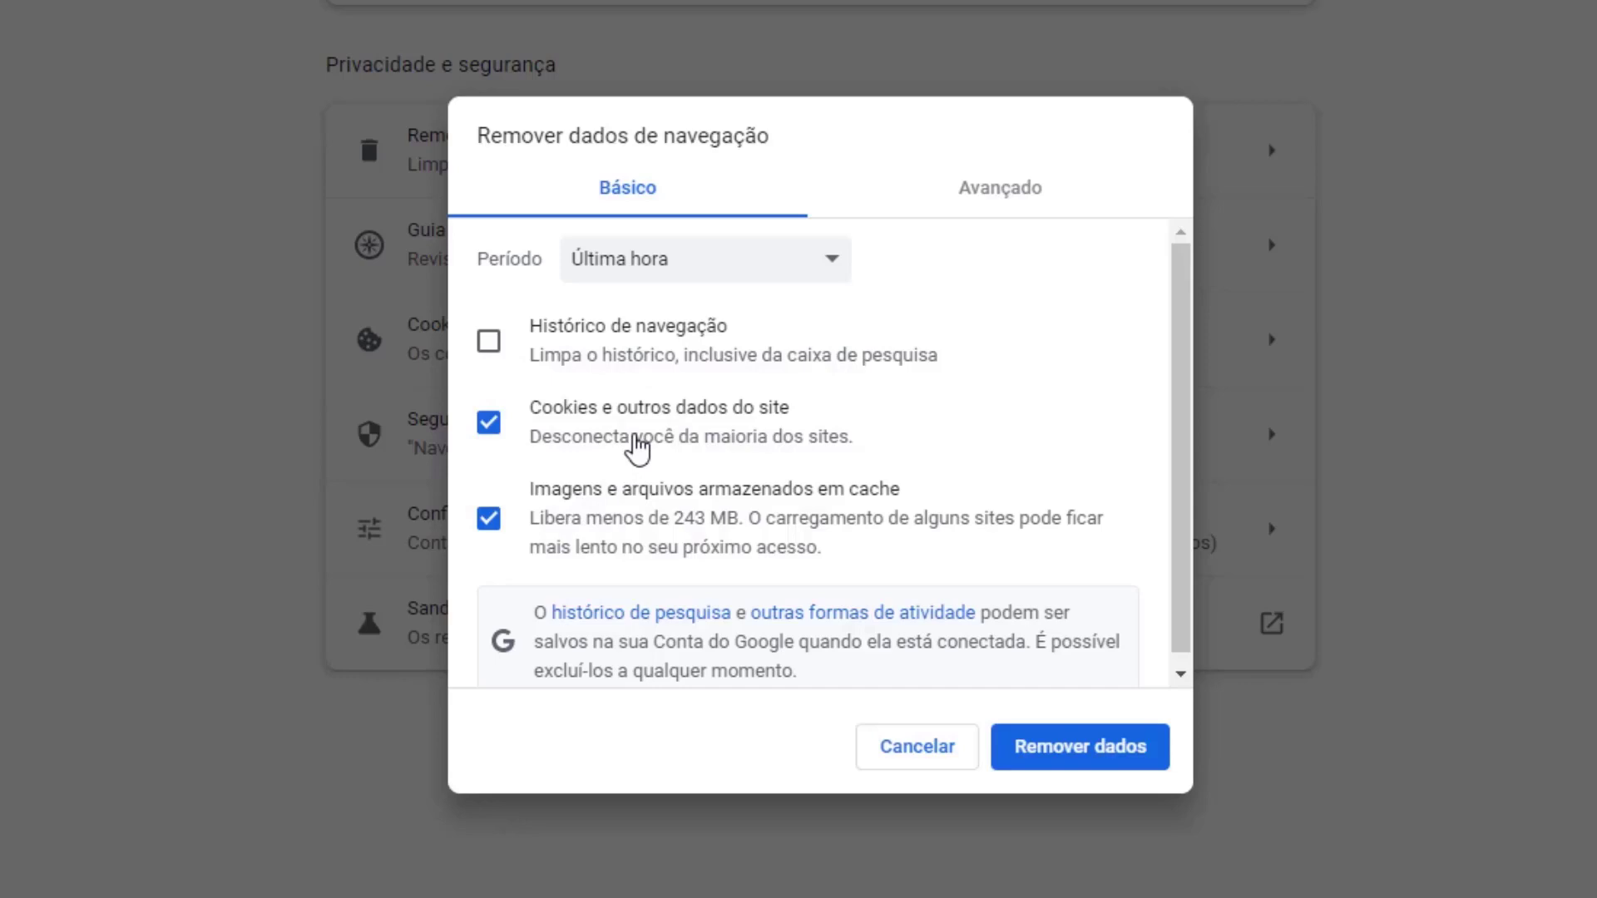
{"action": "left_click", "coordinate": [1075, 756]}
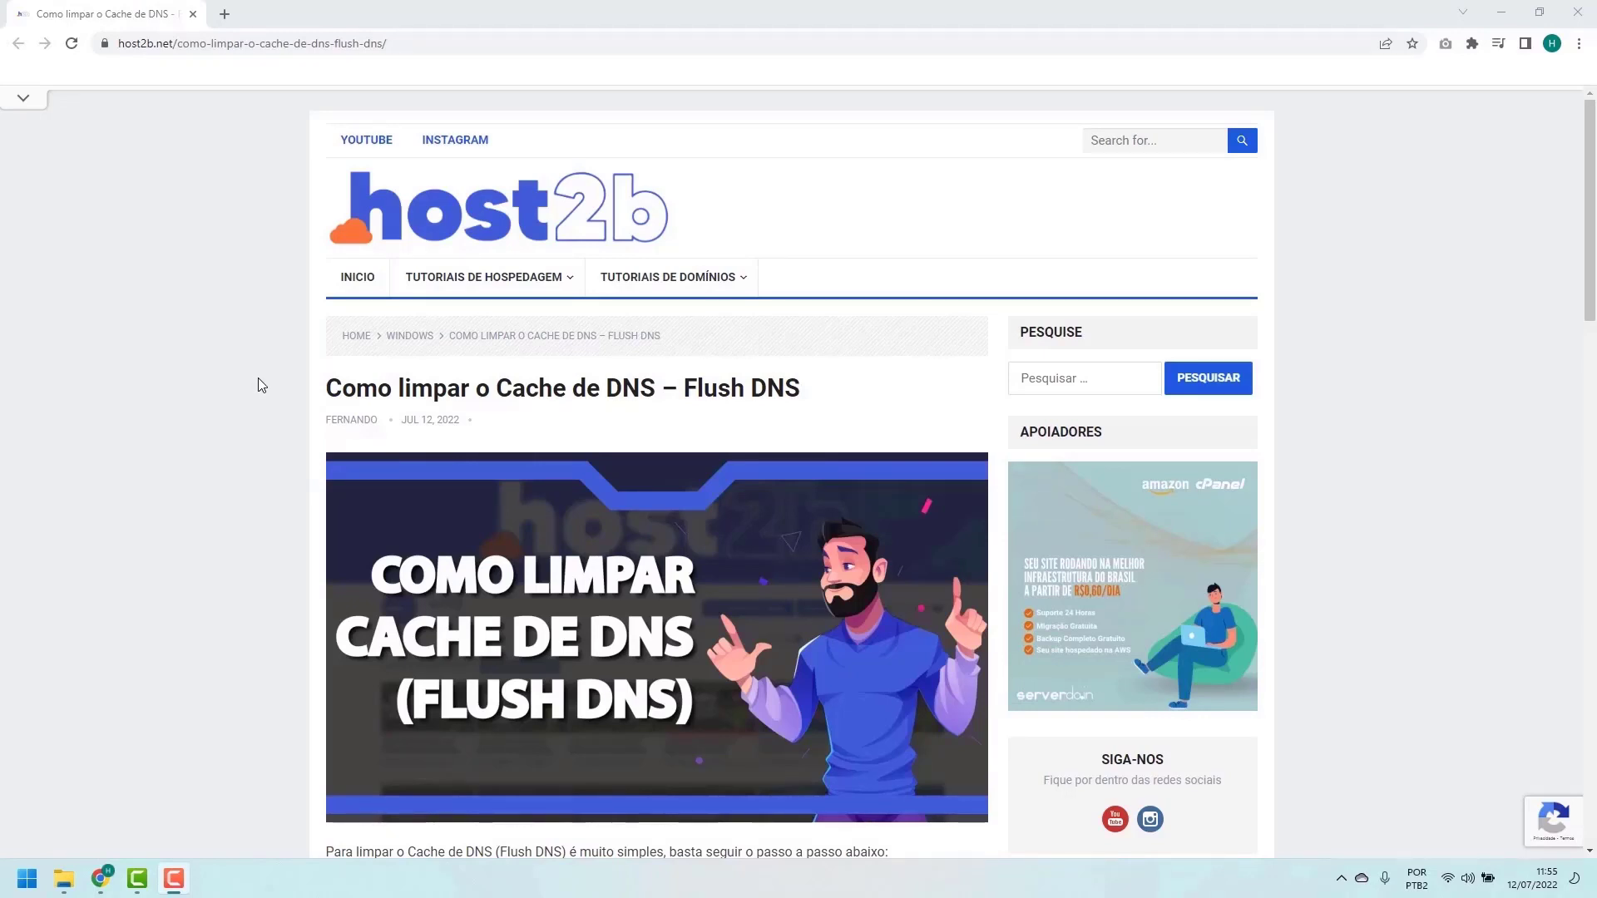
Step: Read through the Flush DNS guide, search Windows for cmd and start Prompt de Comando as administrator
{"action": "scroll", "coordinate": [267, 378], "scroll_direction": "down", "scroll_amount": 3}
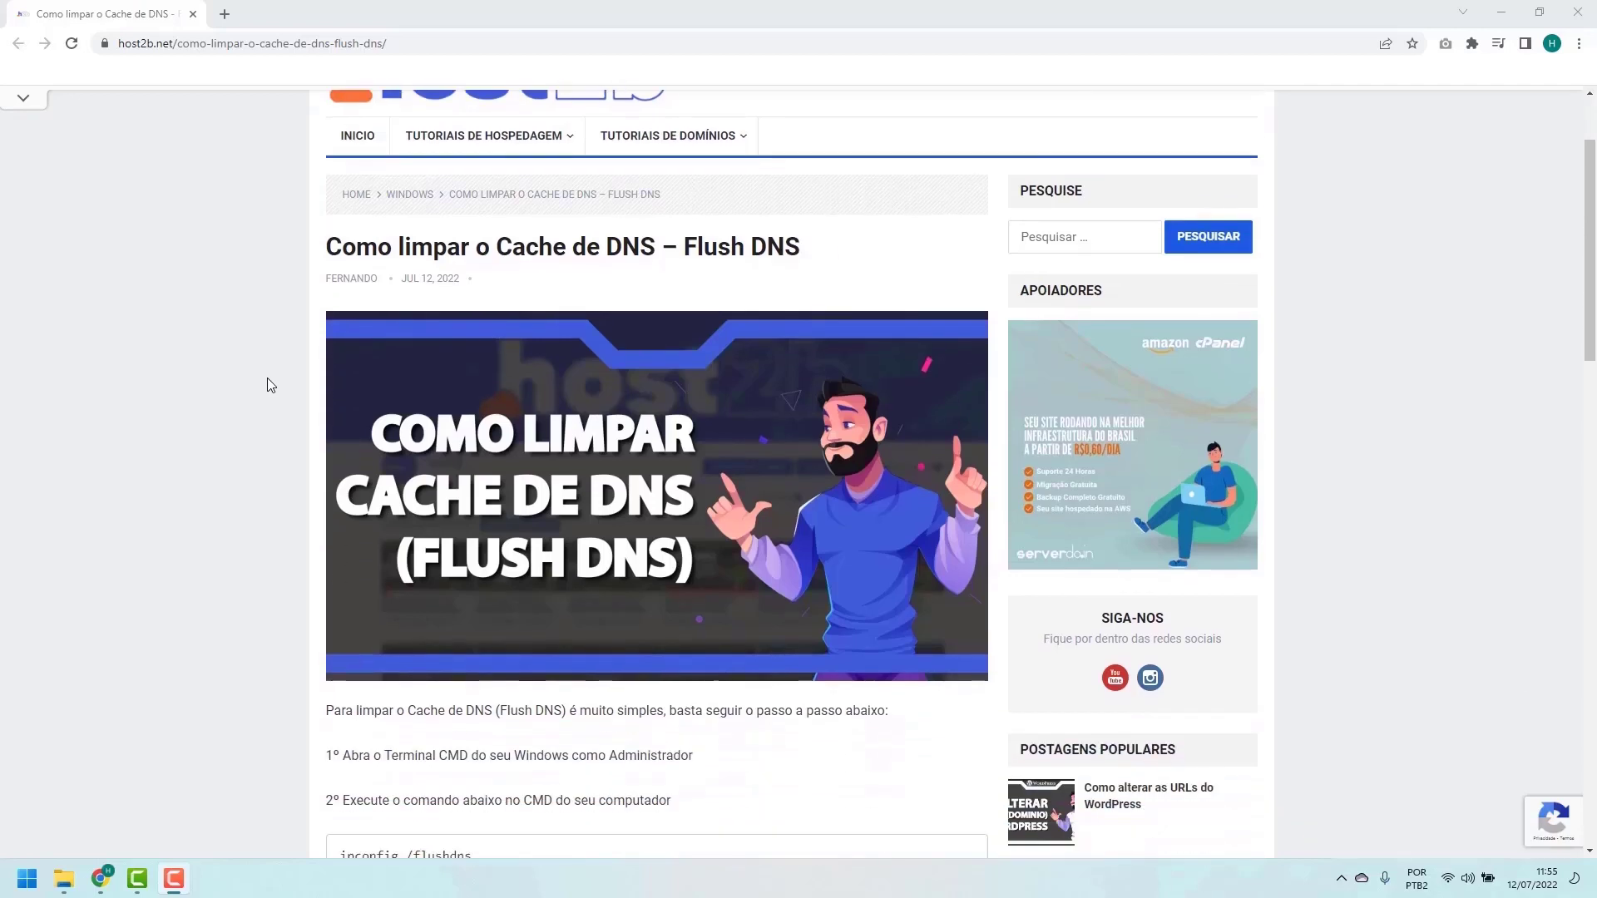
{"action": "scroll", "coordinate": [267, 379], "scroll_direction": "down", "scroll_amount": 3}
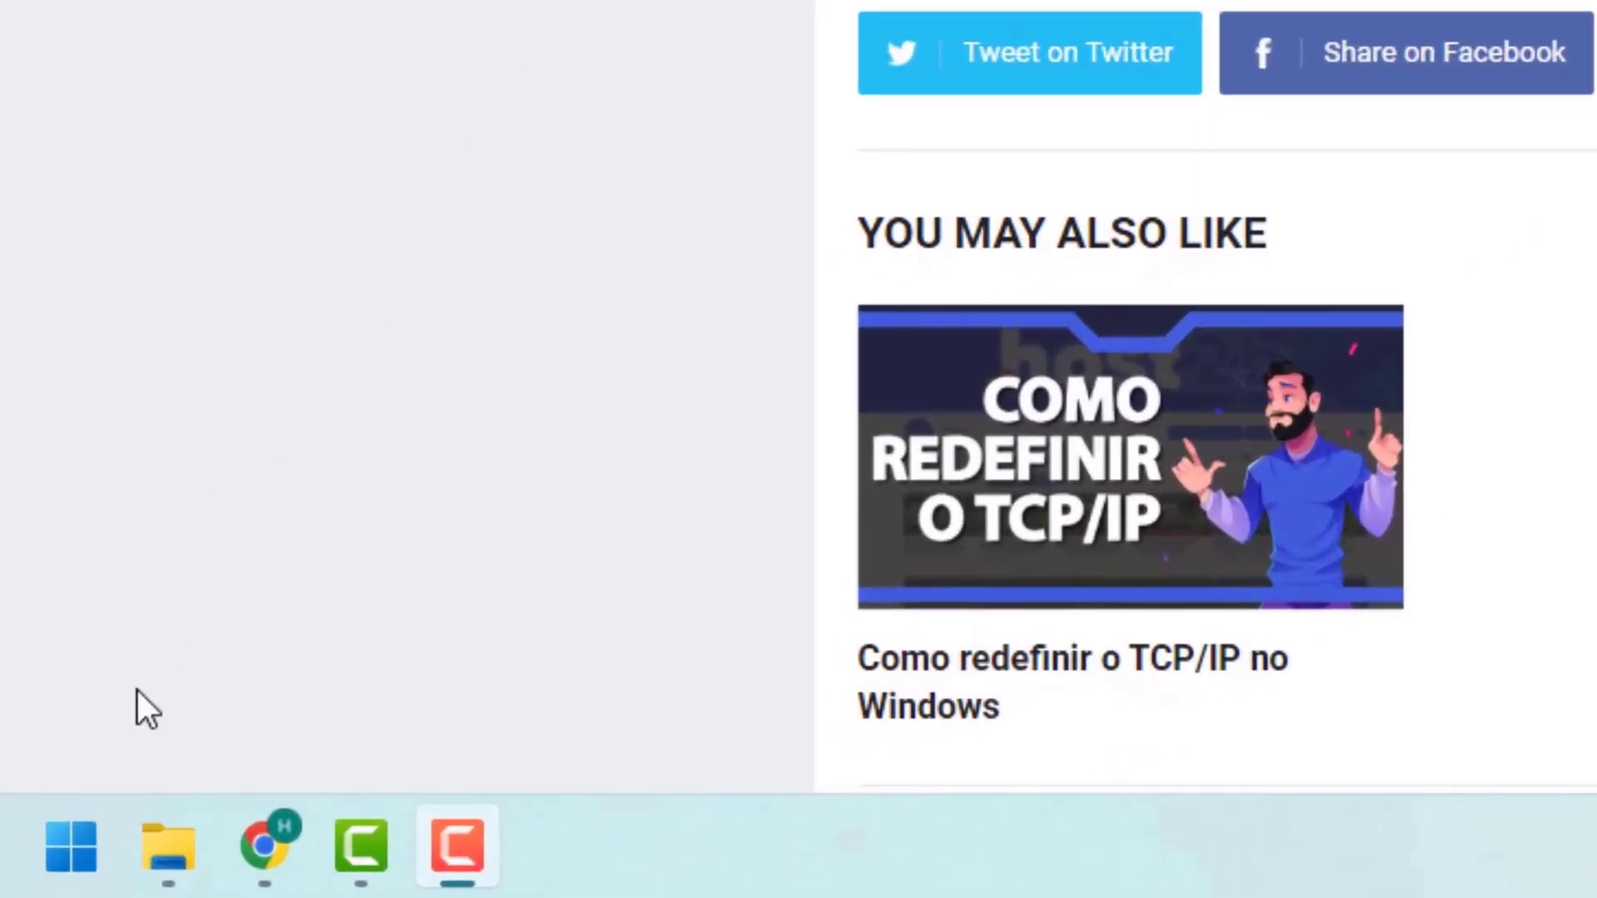
{"action": "left_click", "coordinate": [62, 847]}
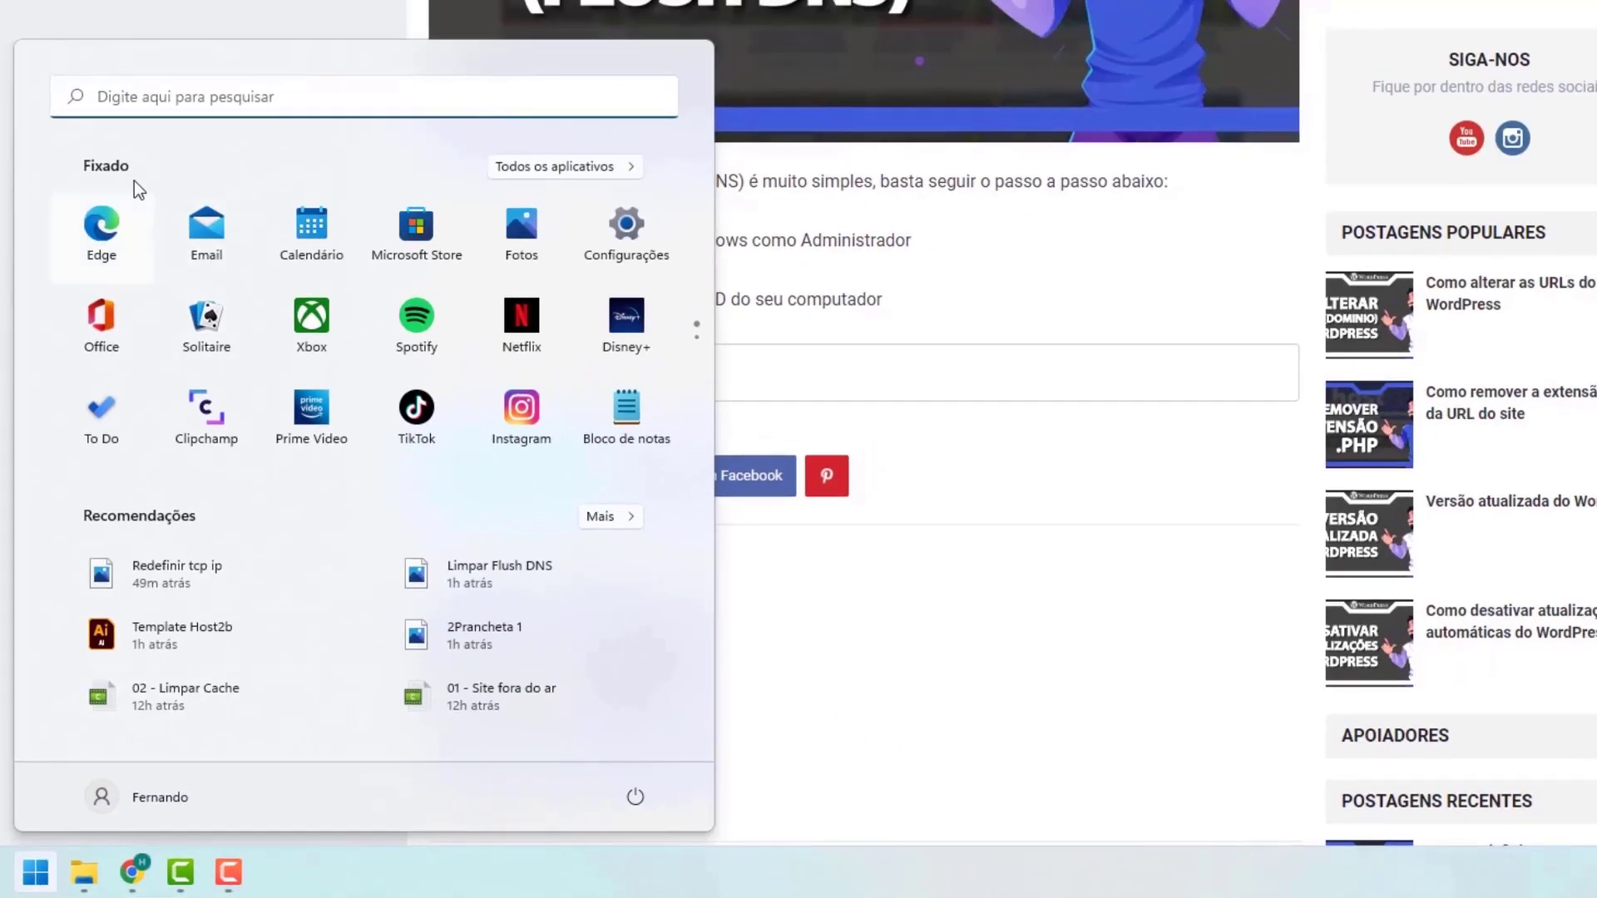
{"action": "left_click", "coordinate": [122, 98]}
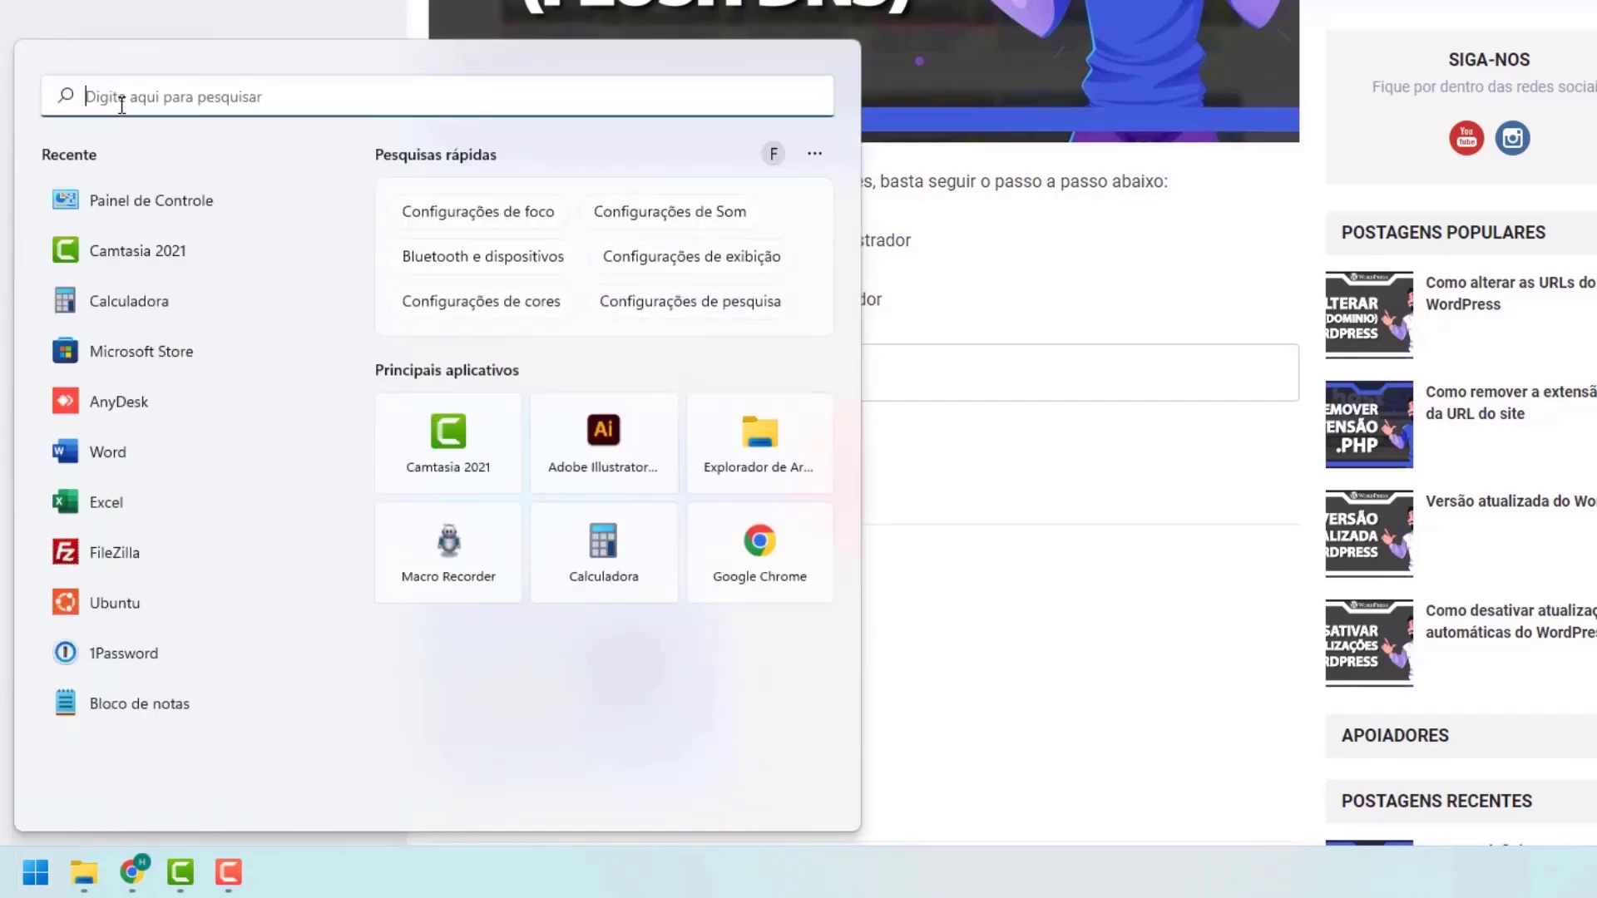
{"action": "type", "text": "cmd"}
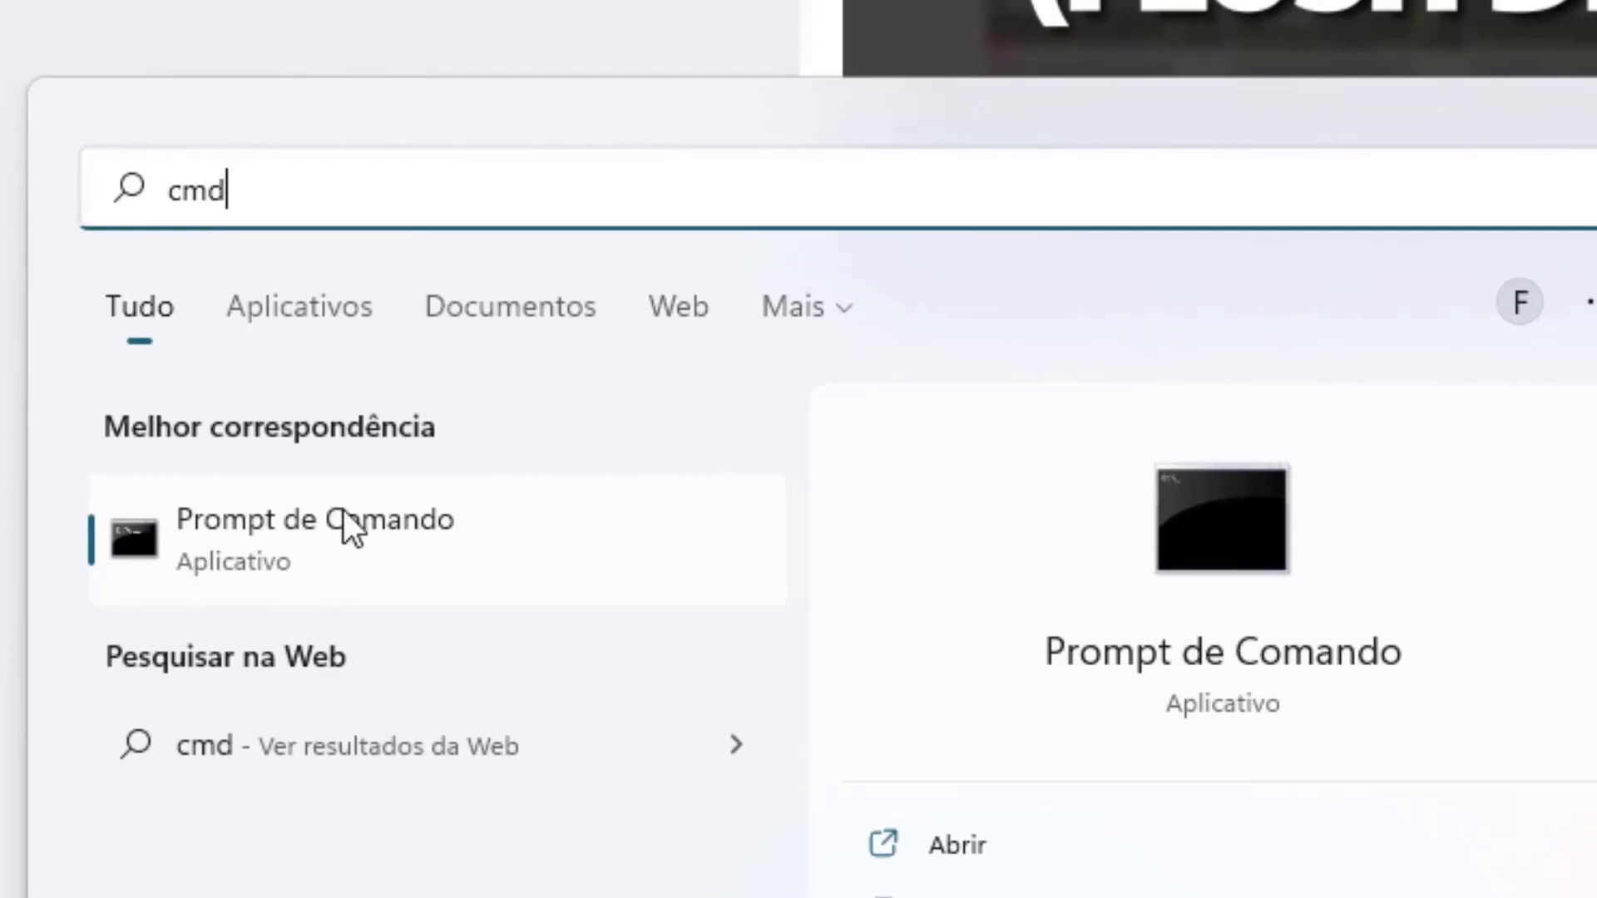
{"action": "right_click", "coordinate": [253, 541]}
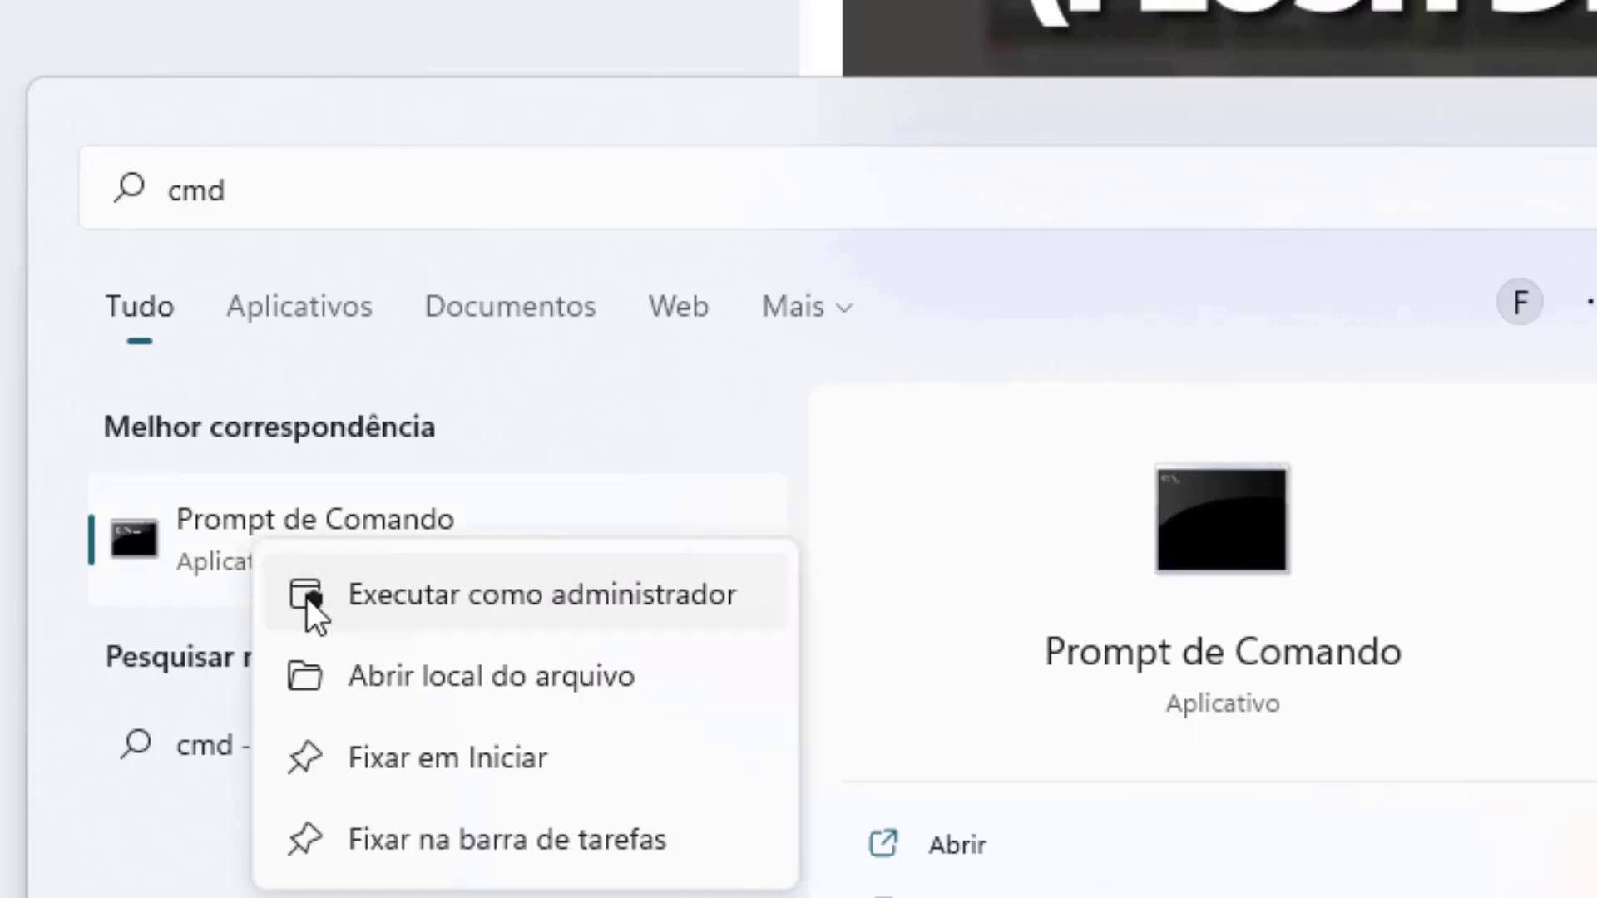
{"action": "left_click", "coordinate": [426, 596]}
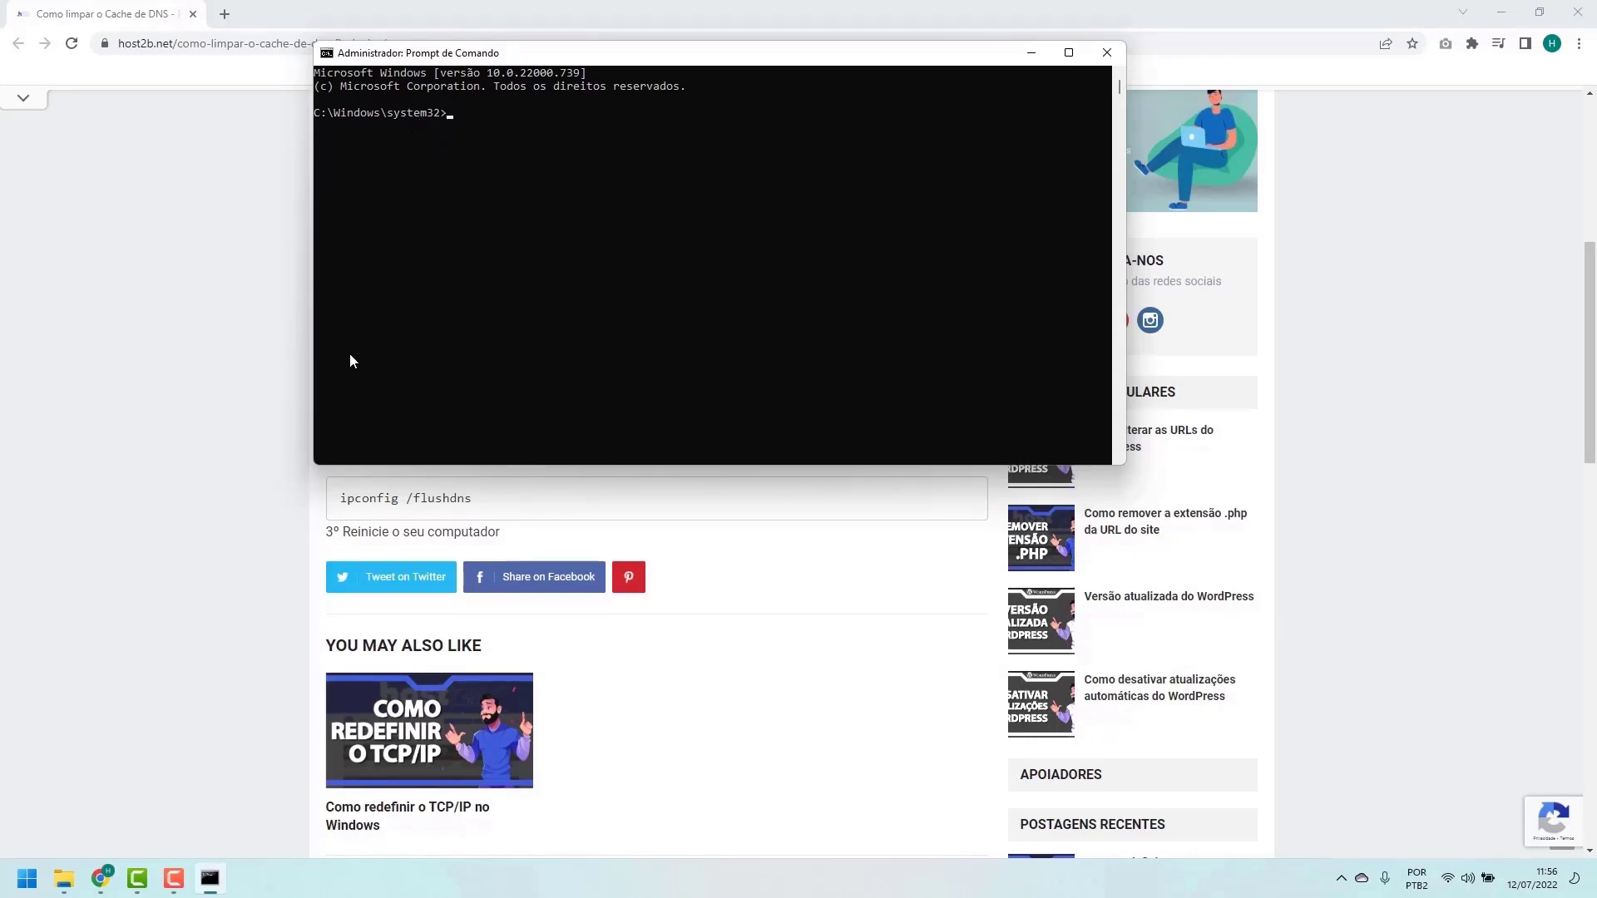
Step: Flush the DNS cache by running ipconfig /flushdns in the administrator command prompt
{"action": "left_click", "coordinate": [319, 516]}
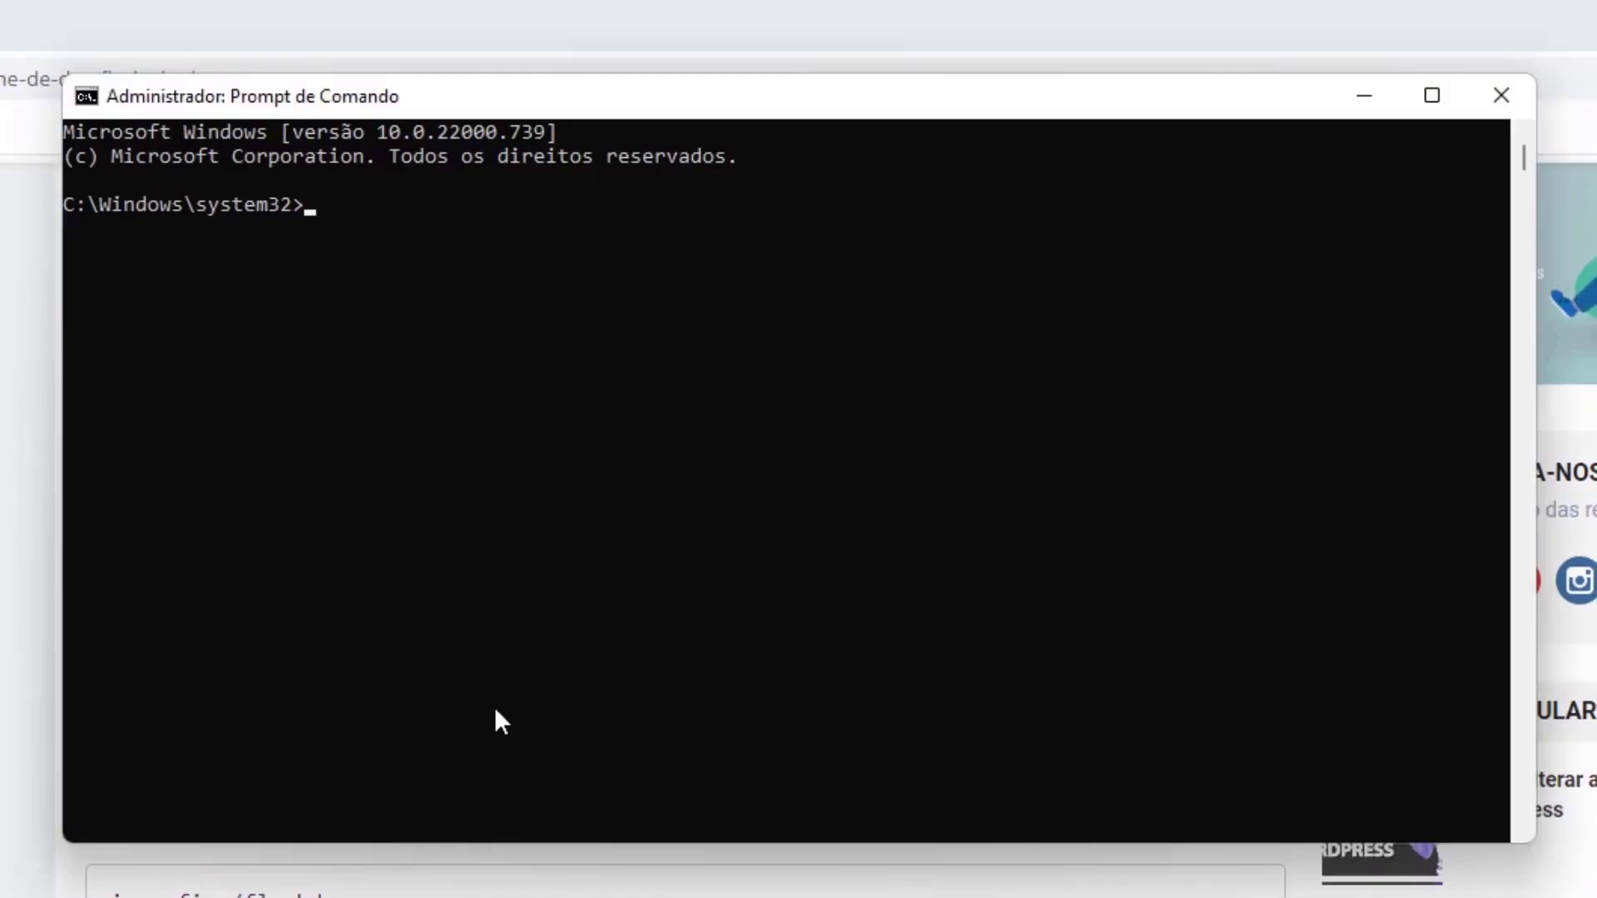
{"action": "left_click", "coordinate": [538, 619]}
{"action": "type", "text": "ipconfig /flushdns"}
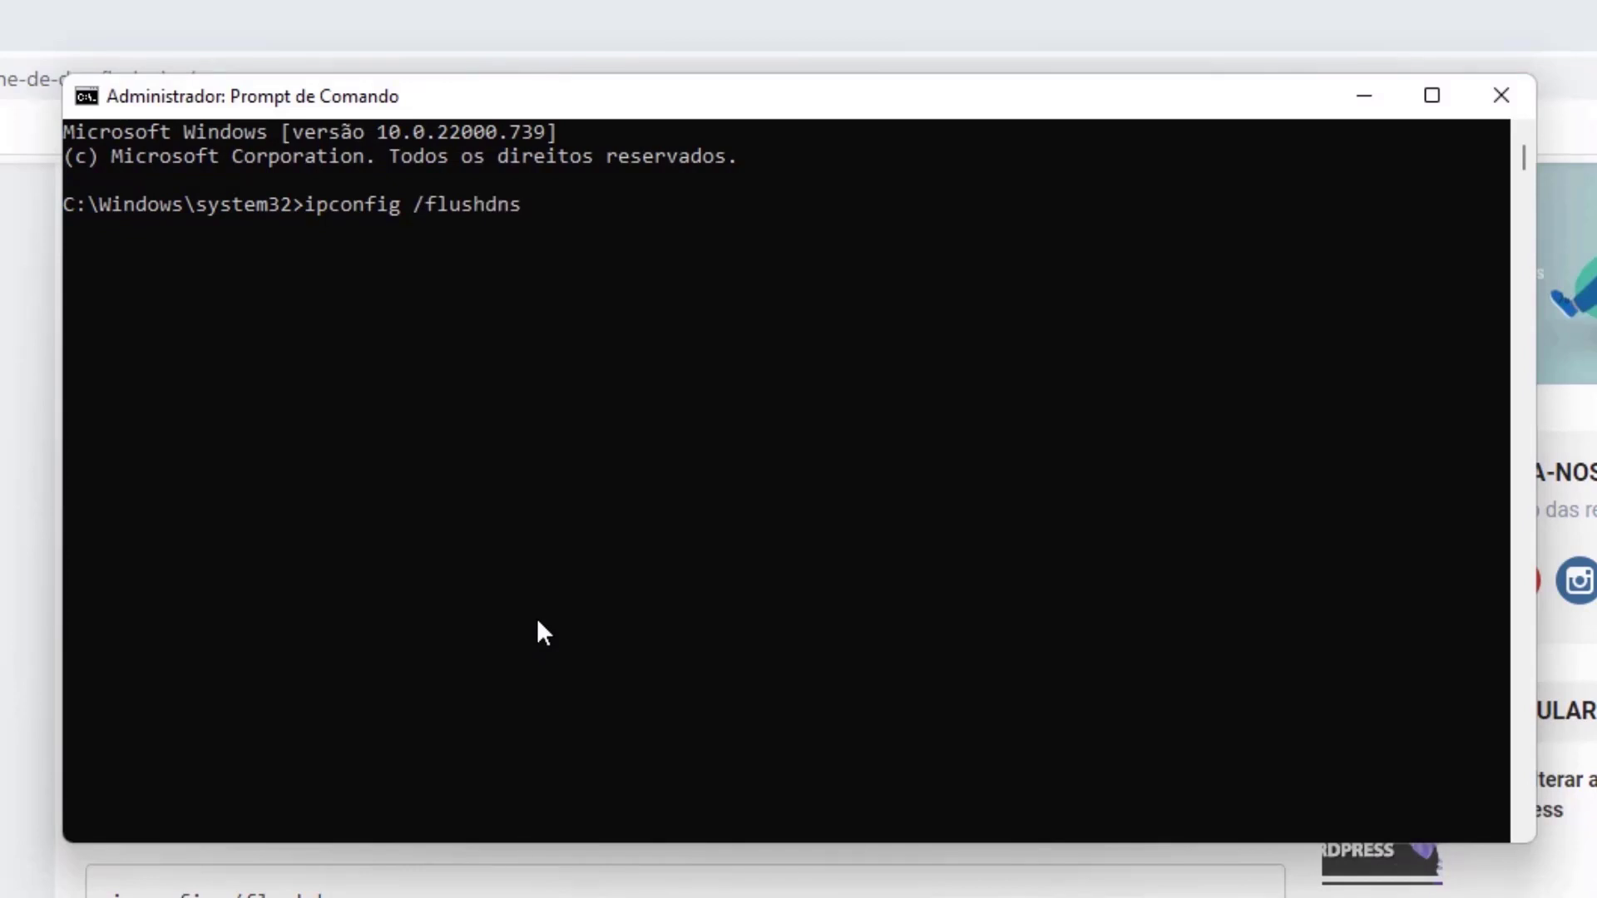
{"action": "key", "text": "Return"}
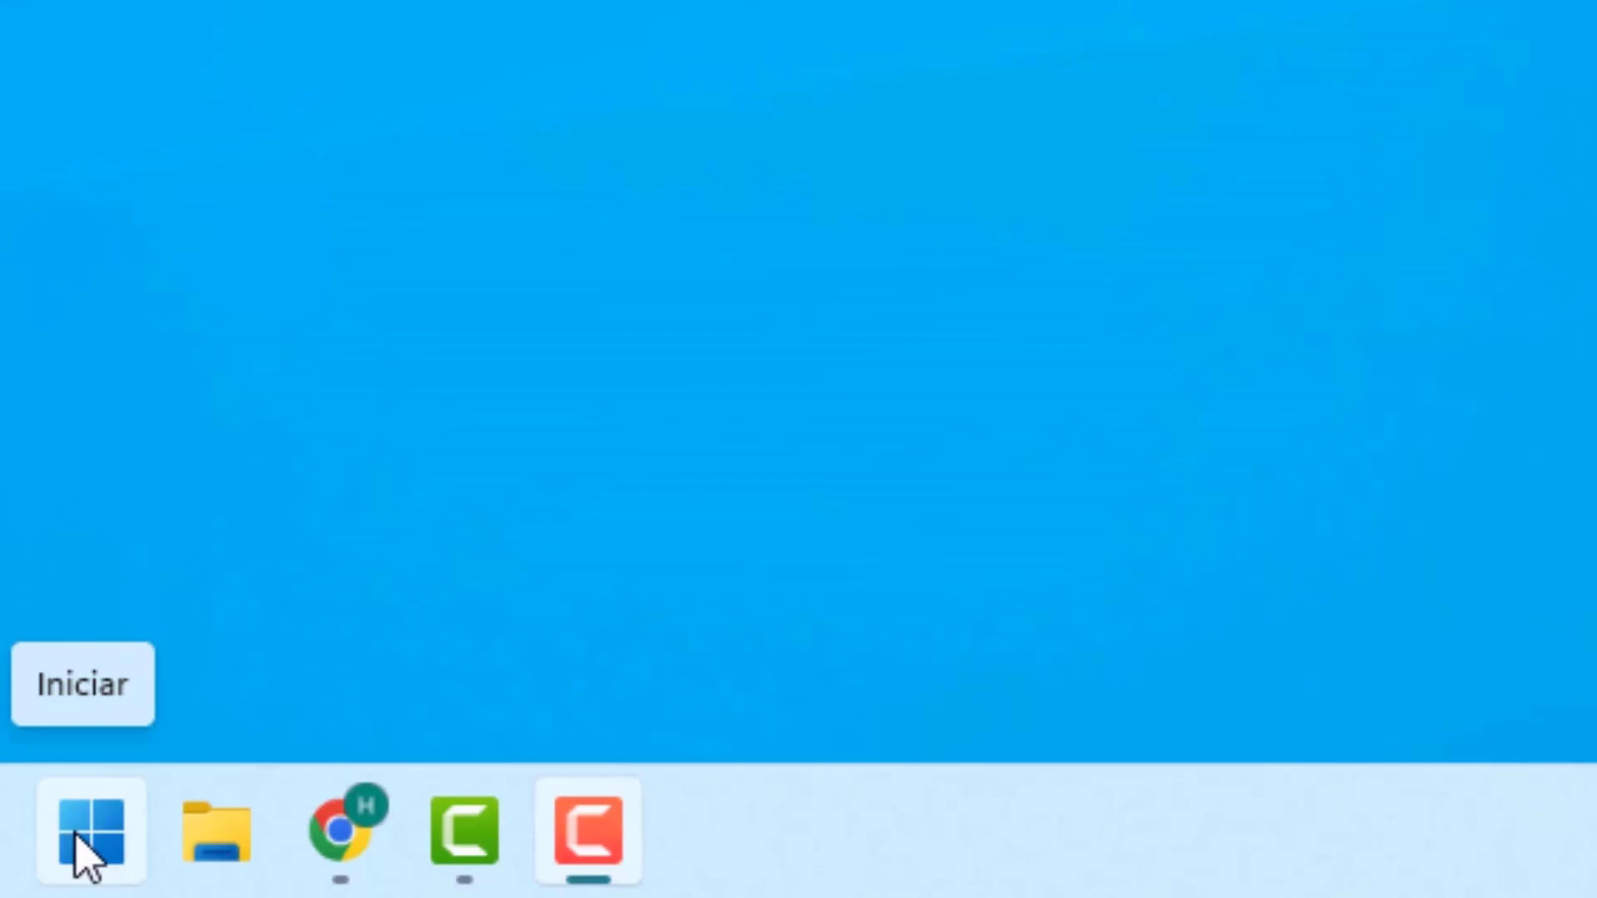
Step: Find Painel de Controle through the Windows search and open its Central de Rede e Compartilhamento
{"action": "left_click", "coordinate": [84, 842]}
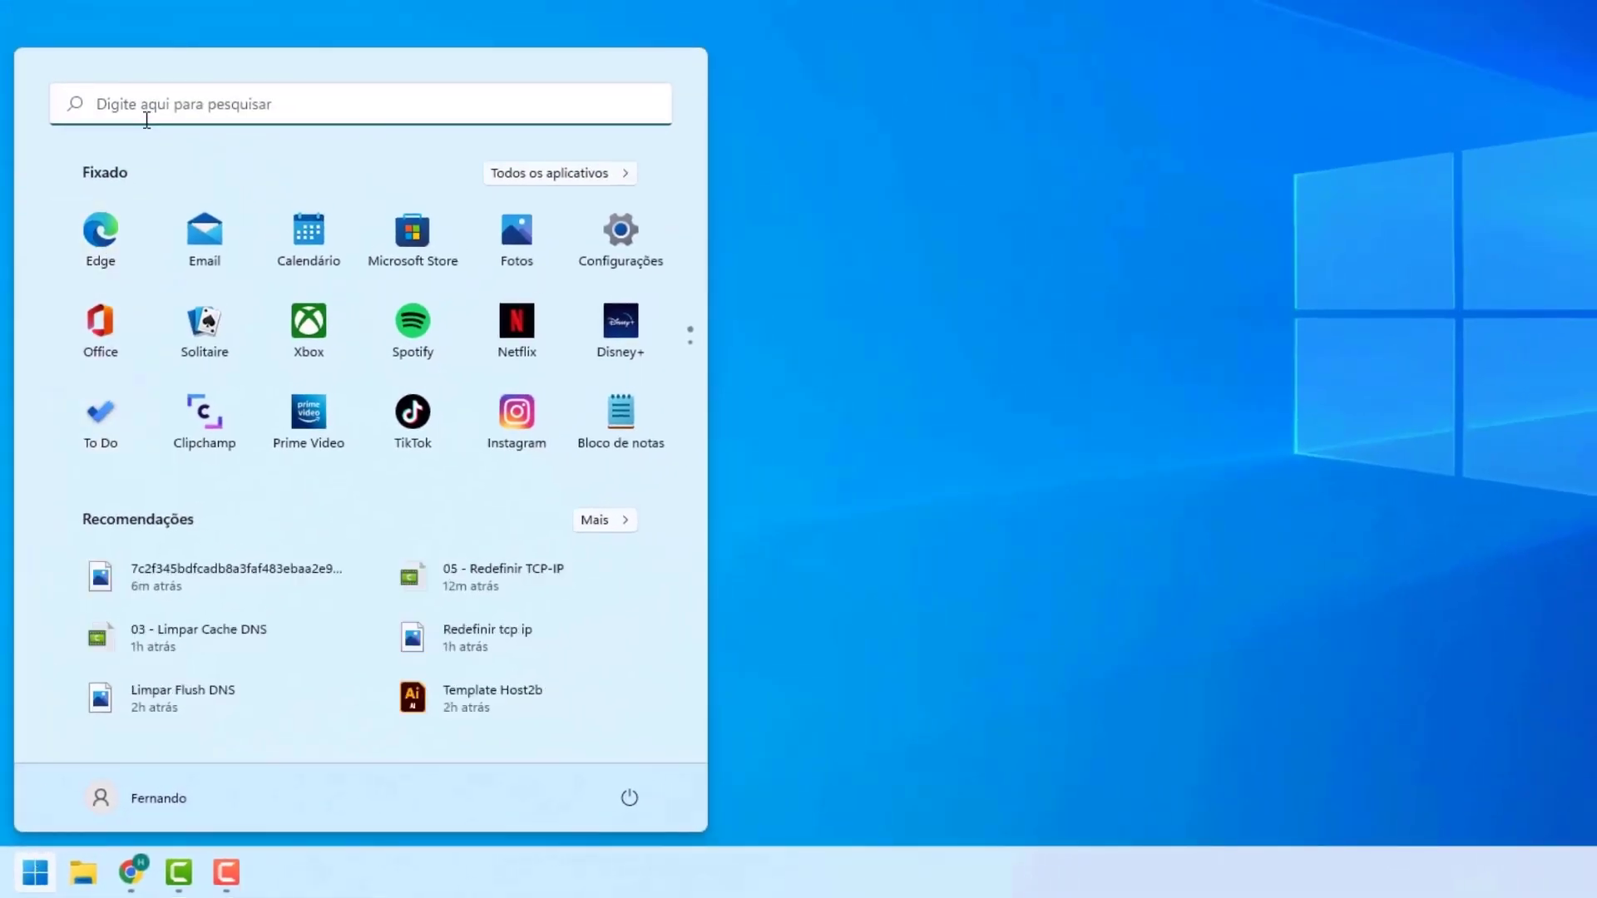
{"action": "left_click", "coordinate": [144, 116]}
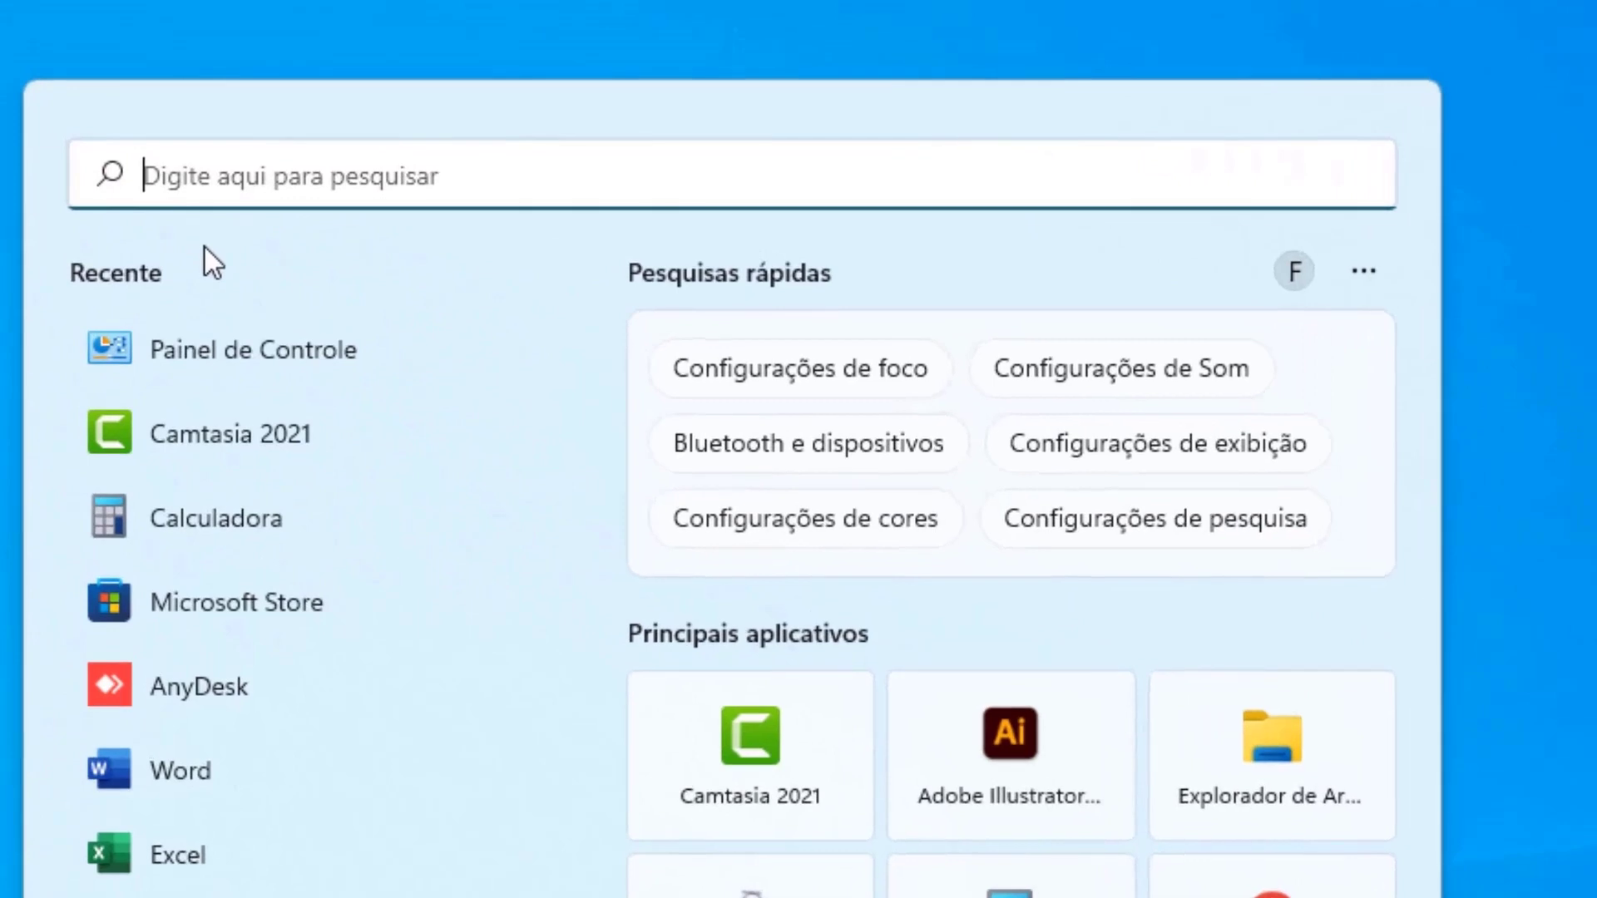
{"action": "type", "text": "painel de controle"}
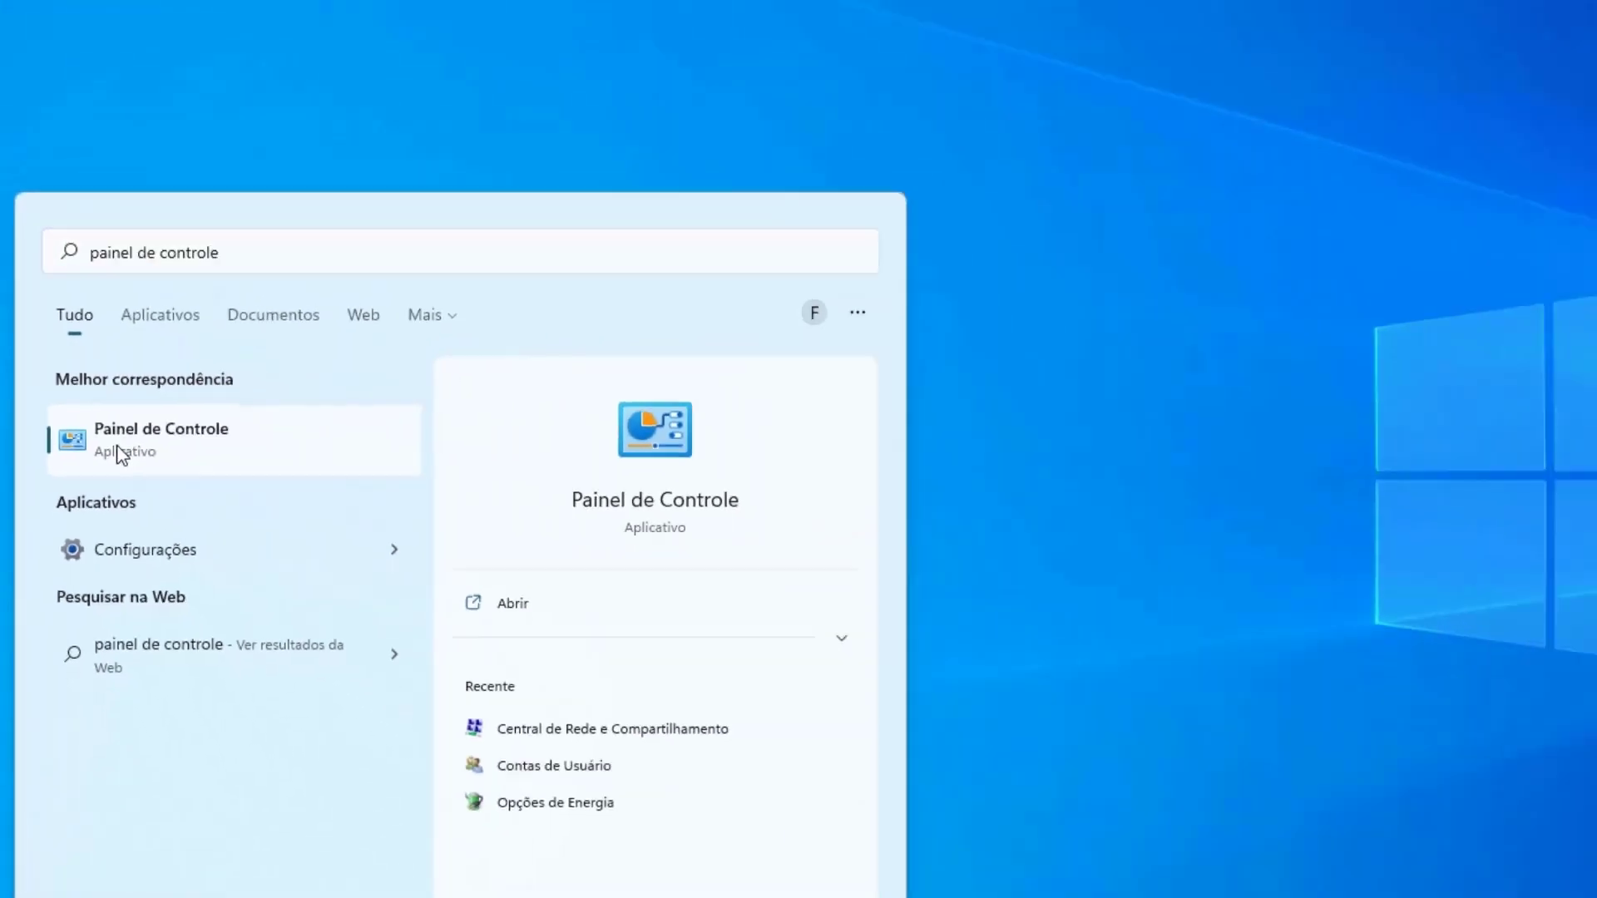
{"action": "left_click", "coordinate": [186, 481]}
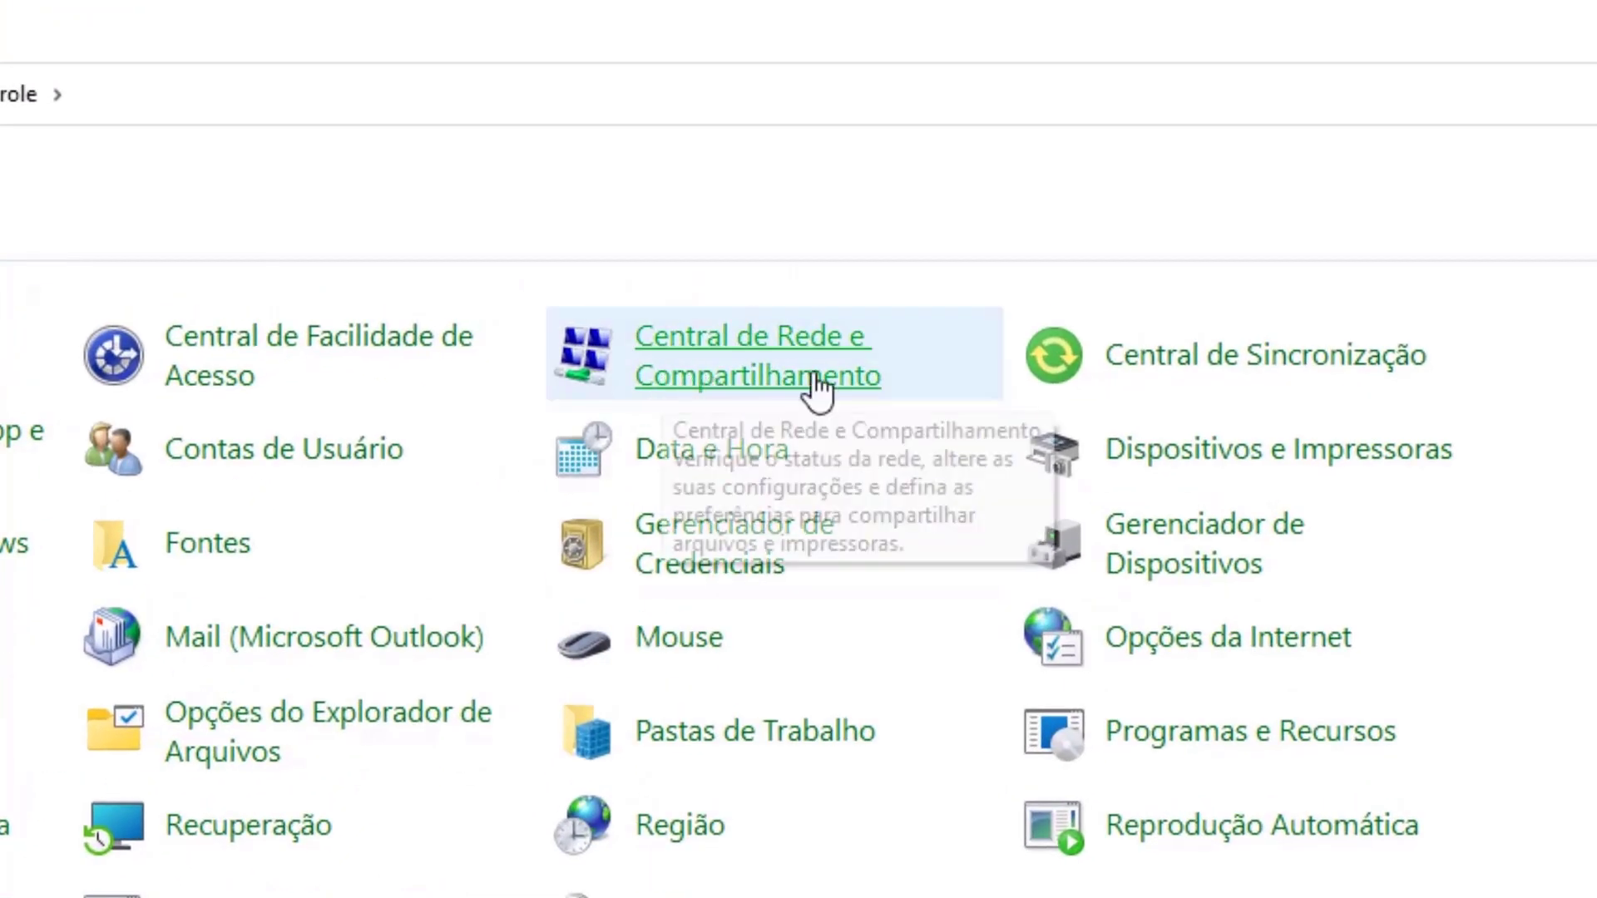
{"action": "left_click", "coordinate": [732, 375]}
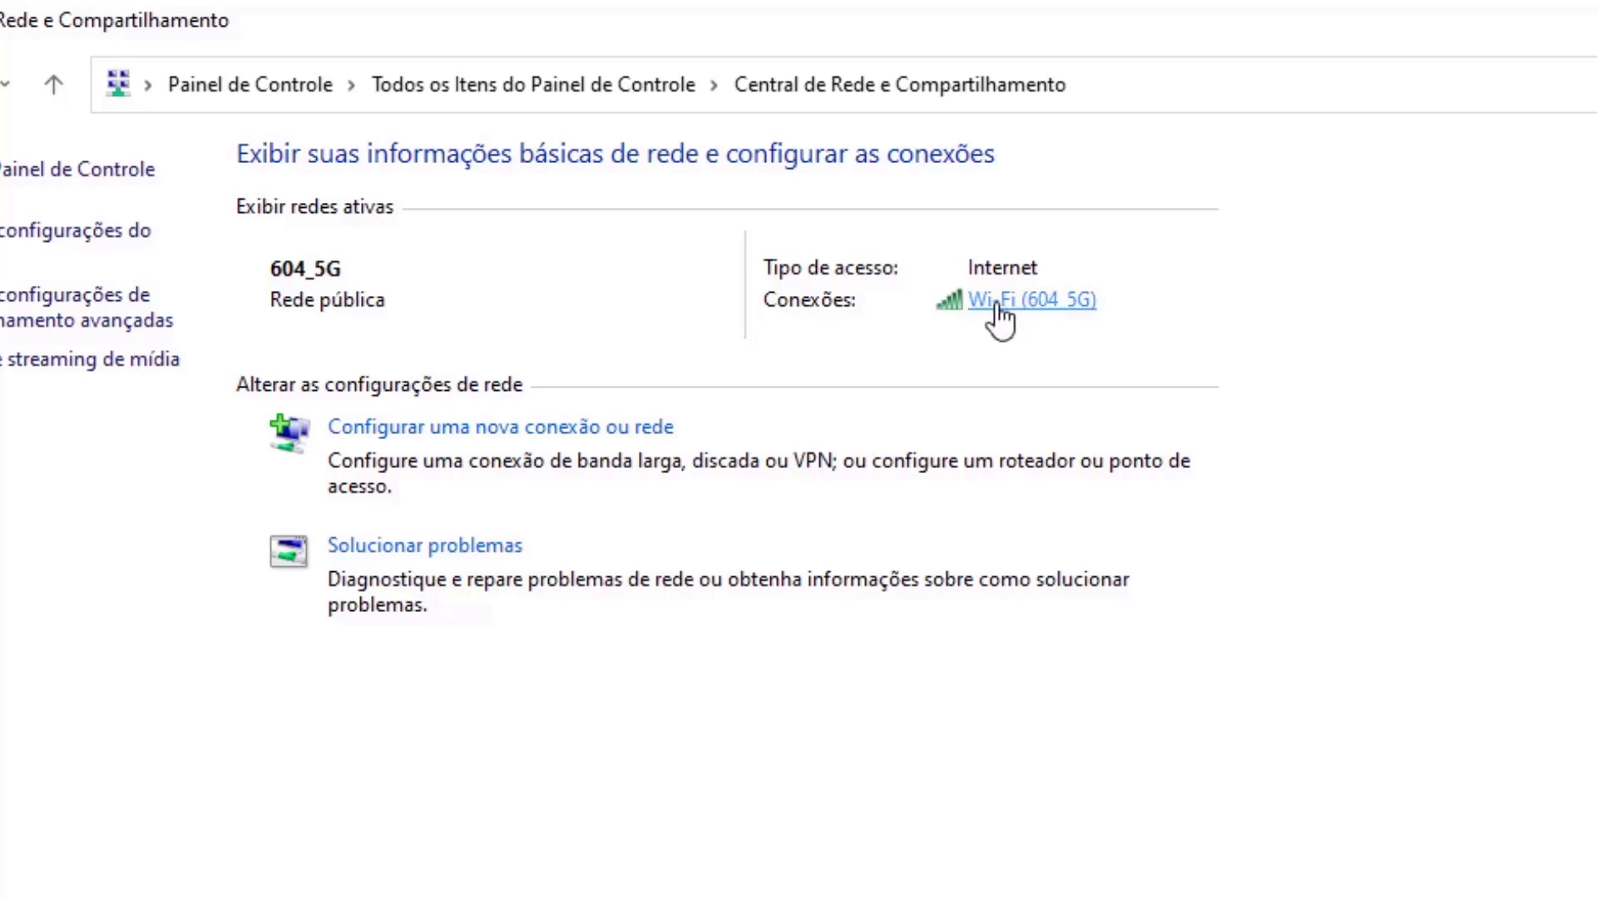
Step: Open the Protocolo IP Versão 4 (TCP/IPv4) properties of the active Wi-Fi connection
{"action": "left_click", "coordinate": [996, 301]}
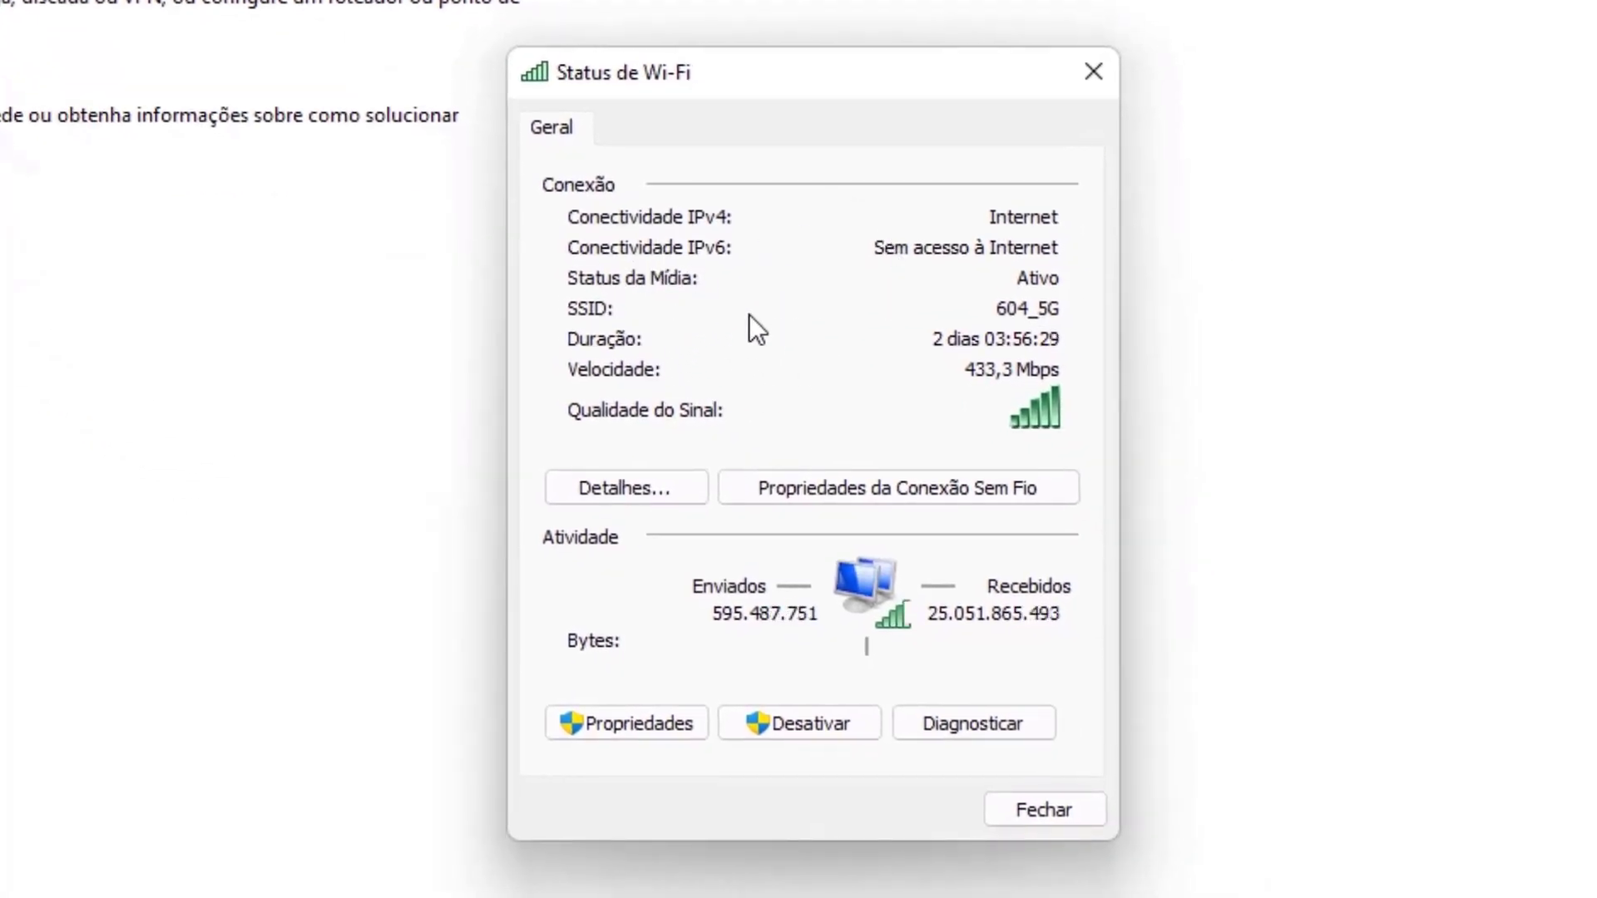
{"action": "left_click", "coordinate": [622, 730]}
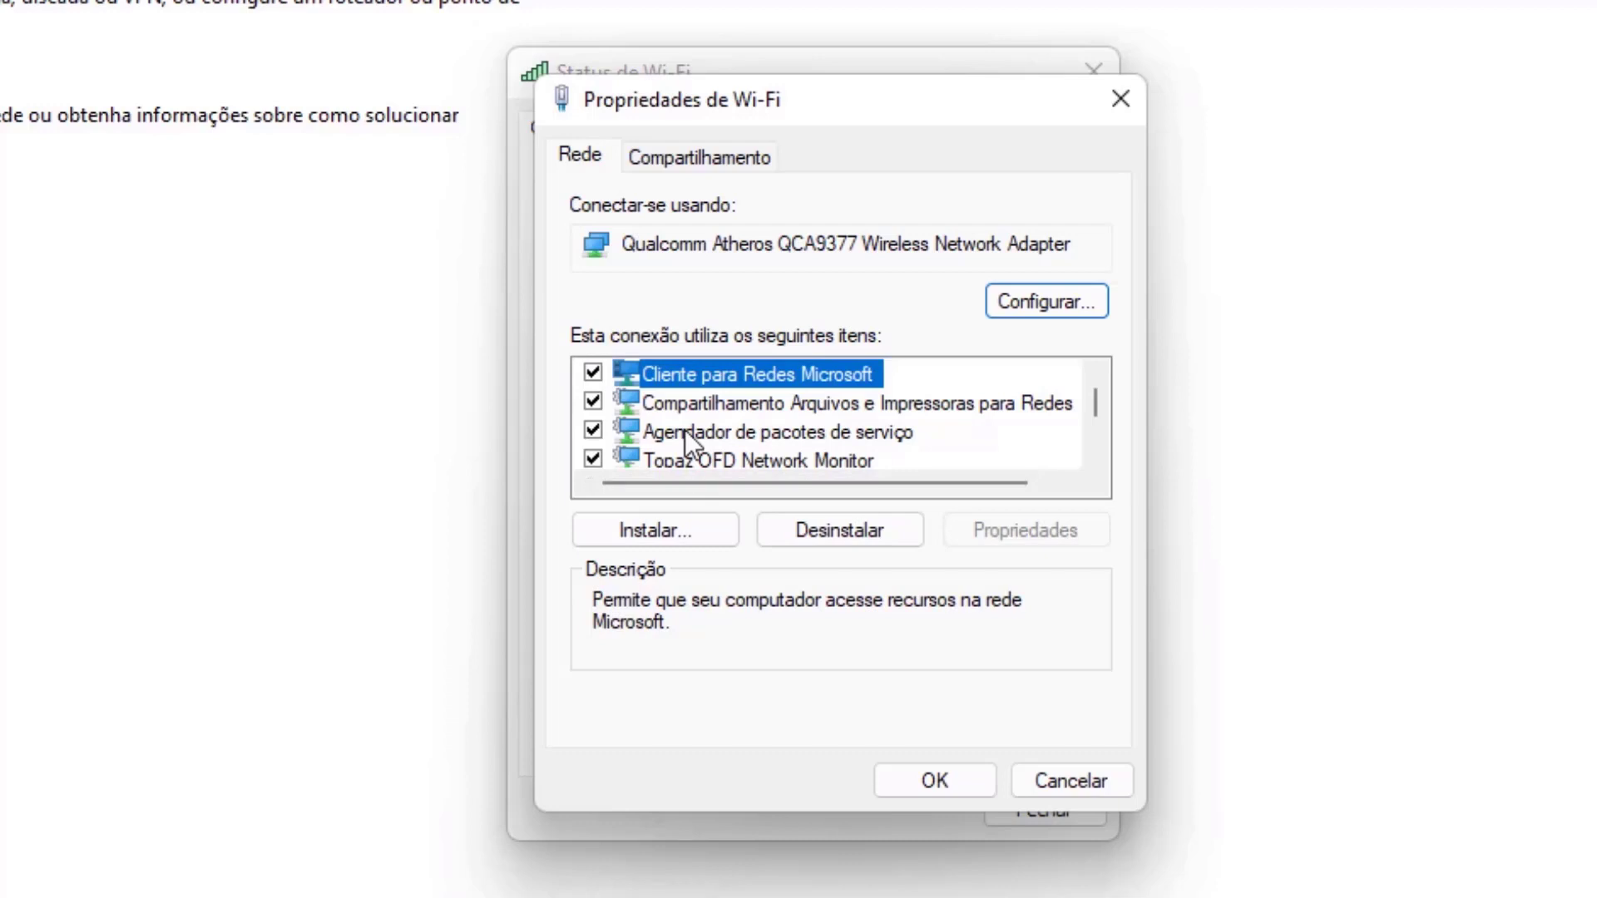
{"action": "scroll", "coordinate": [748, 380], "scroll_direction": "down", "scroll_amount": 1}
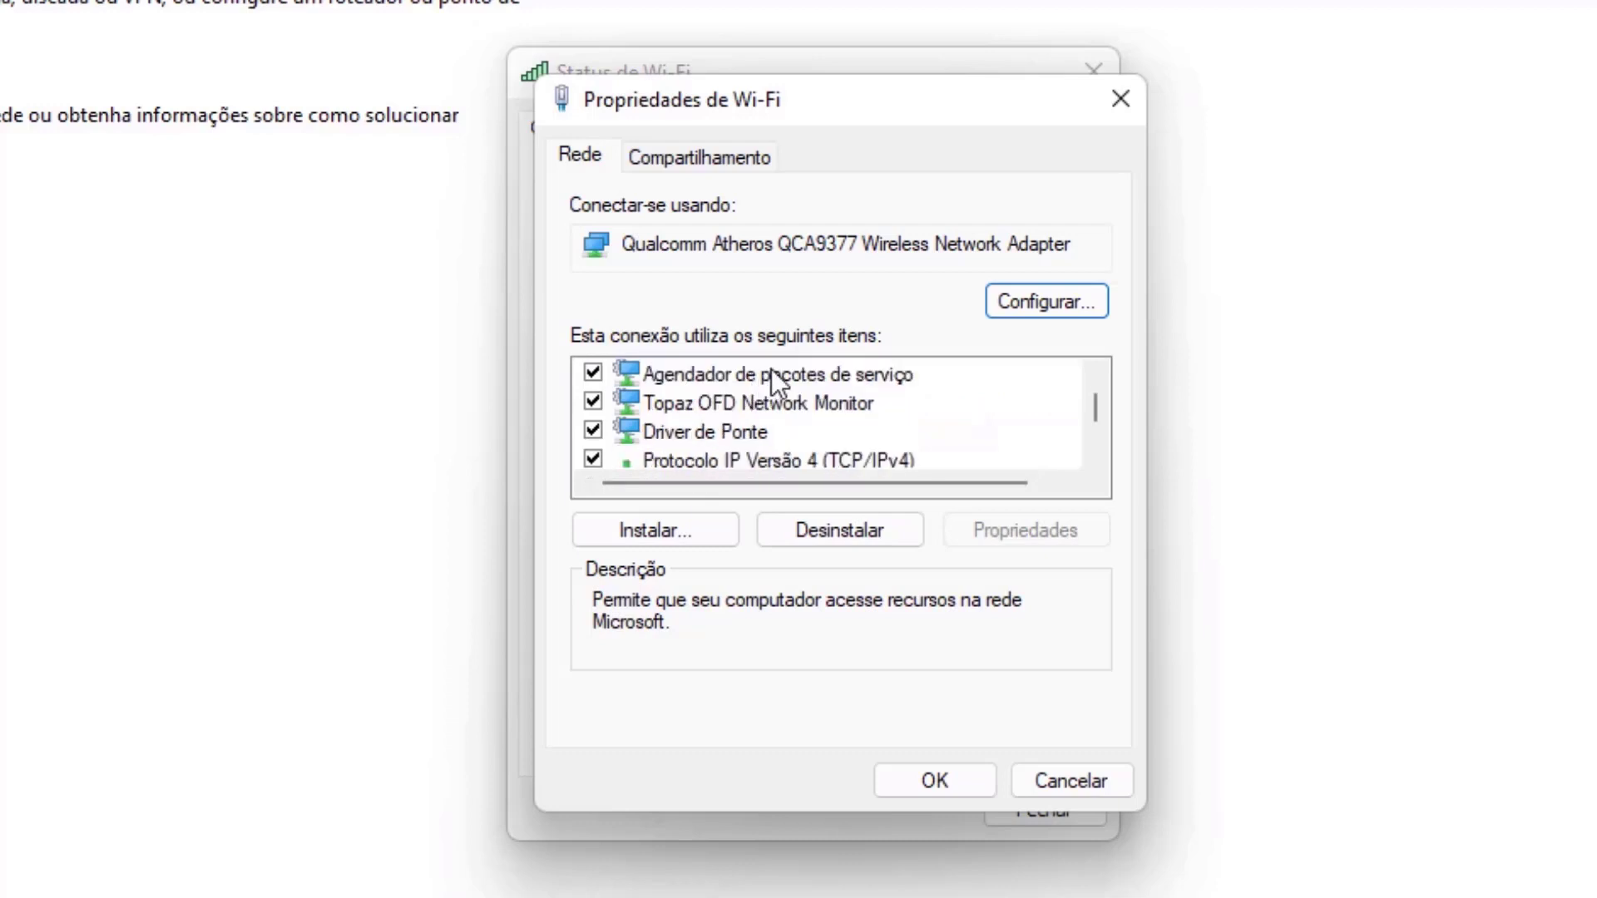
{"action": "scroll", "coordinate": [771, 368], "scroll_direction": "down", "scroll_amount": 1}
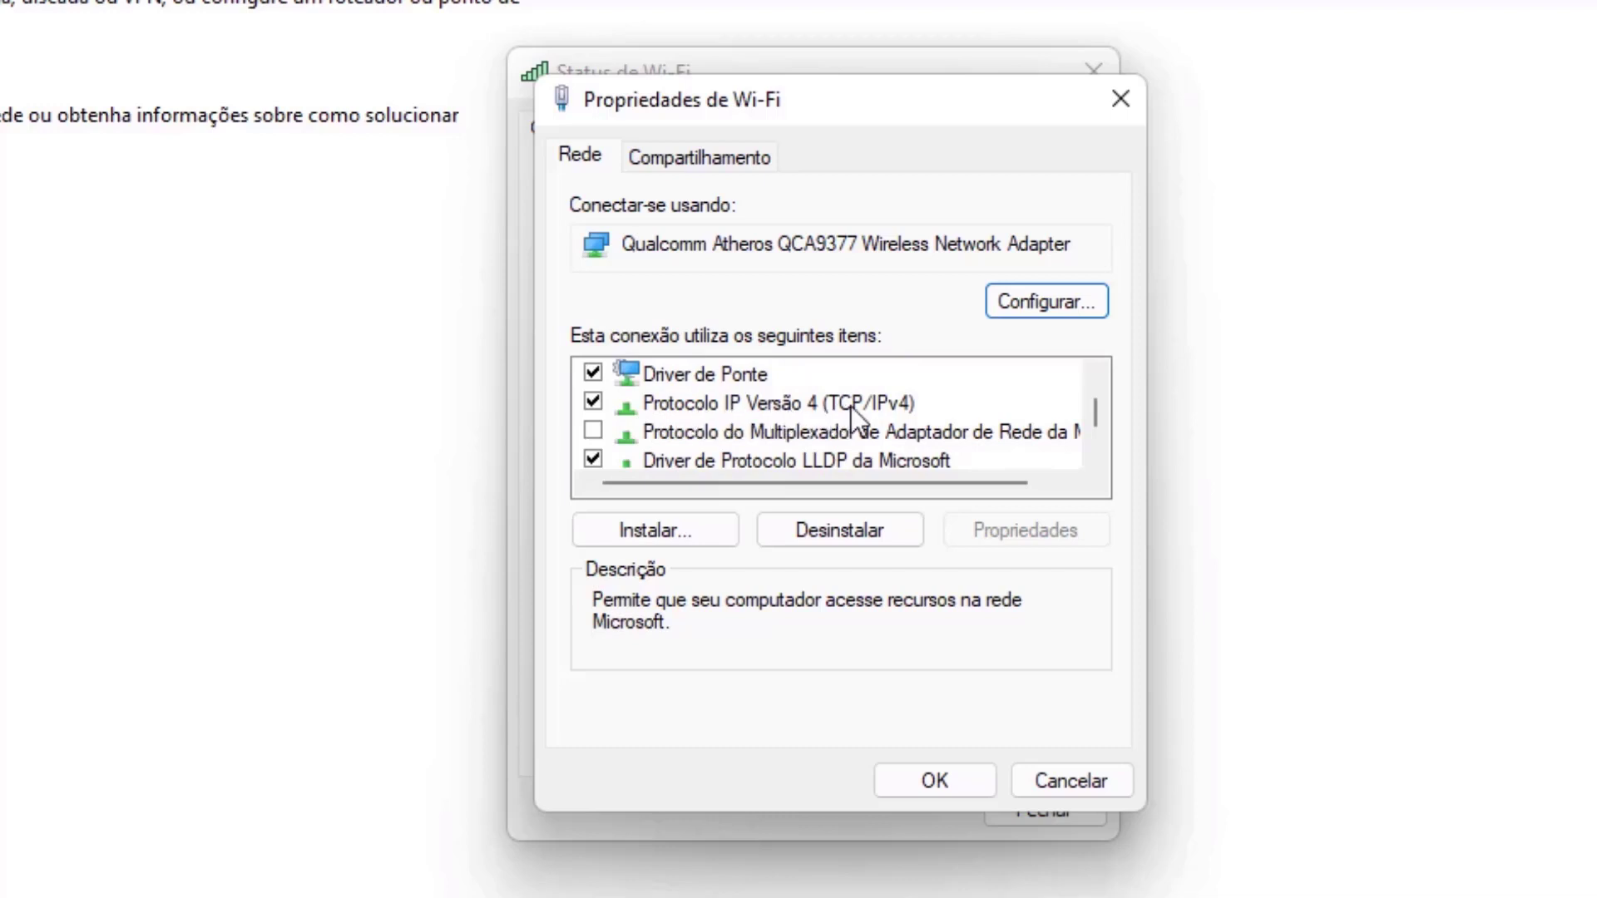
{"action": "left_click", "coordinate": [762, 404]}
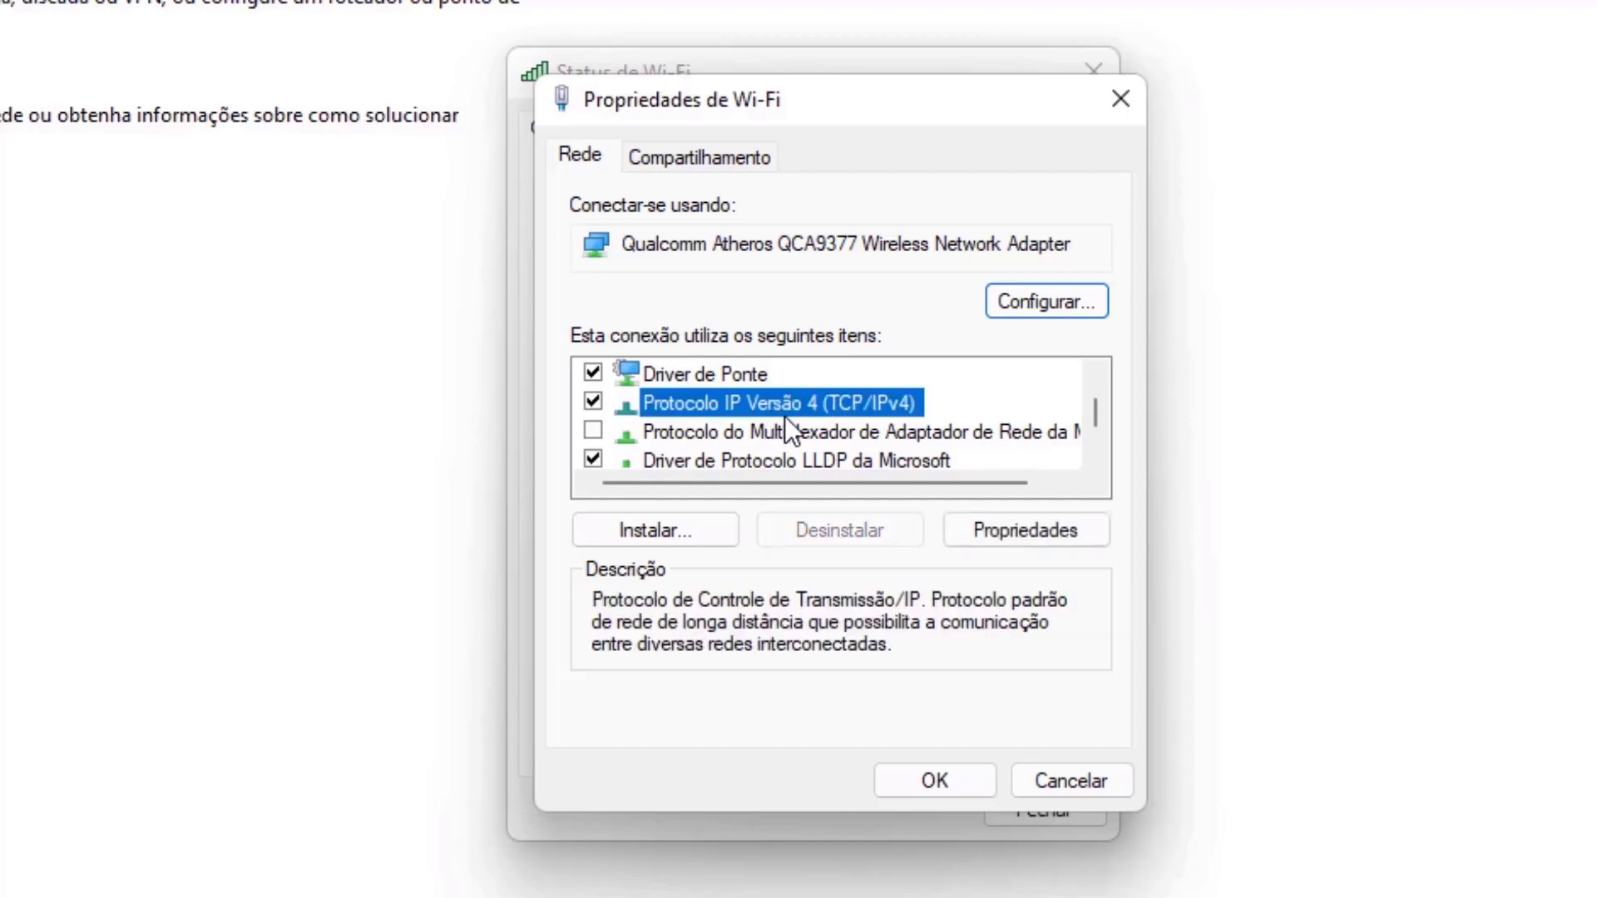
{"action": "left_click", "coordinate": [1007, 532]}
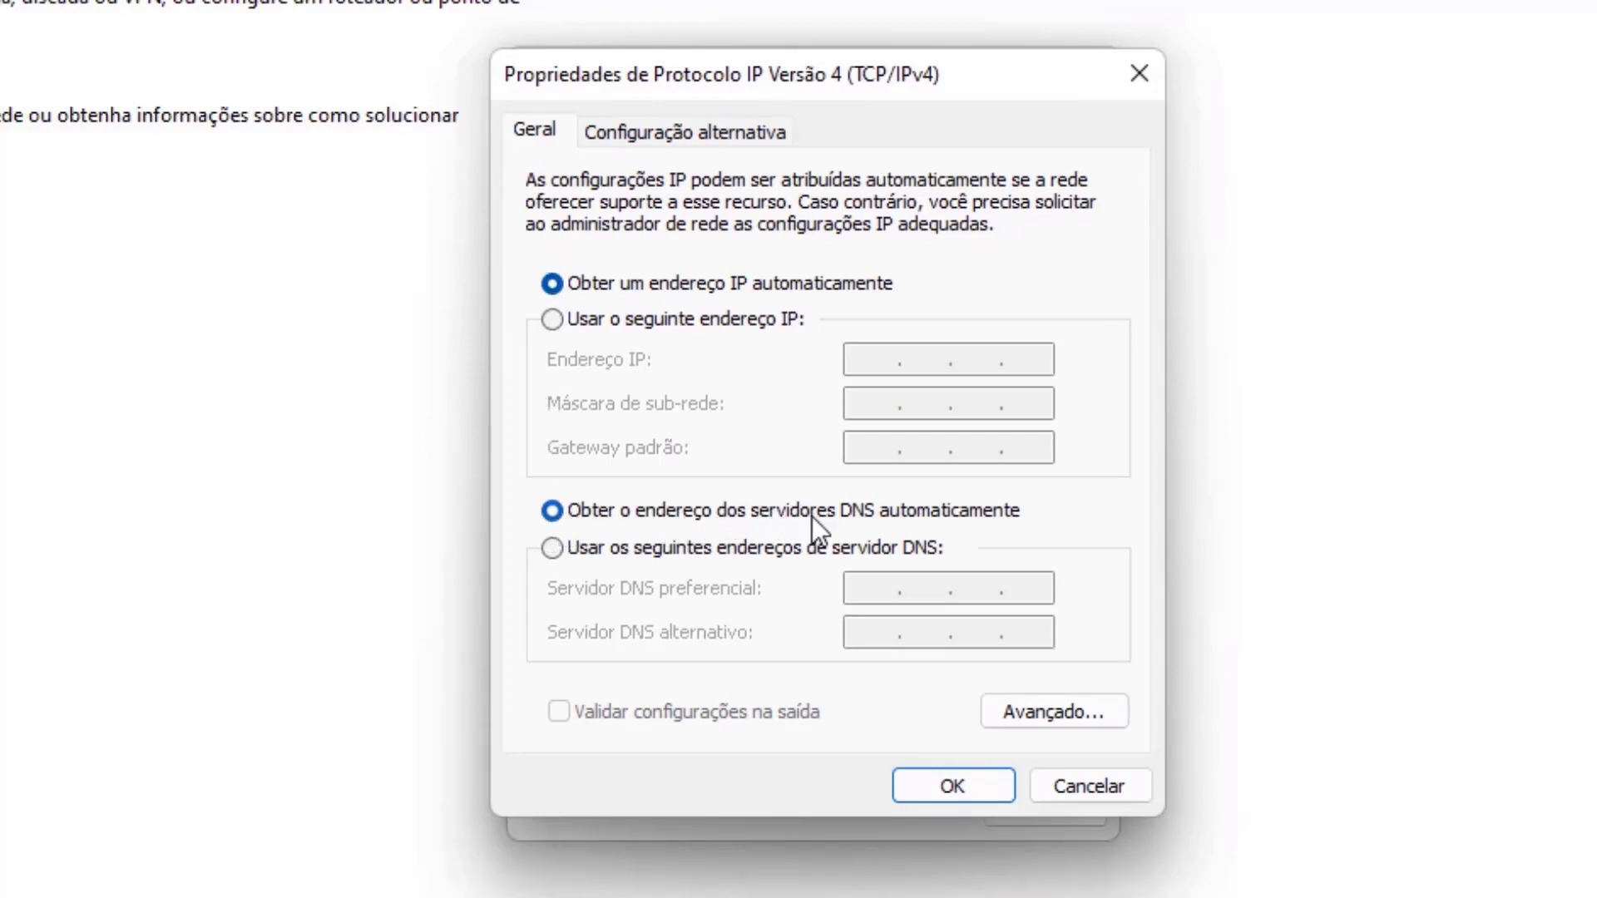
Step: Use manual DNS server addresses with 8.8.8.8 as preferred and 8.8.4.4 as alternative, and apply them
{"action": "left_click", "coordinate": [550, 549]}
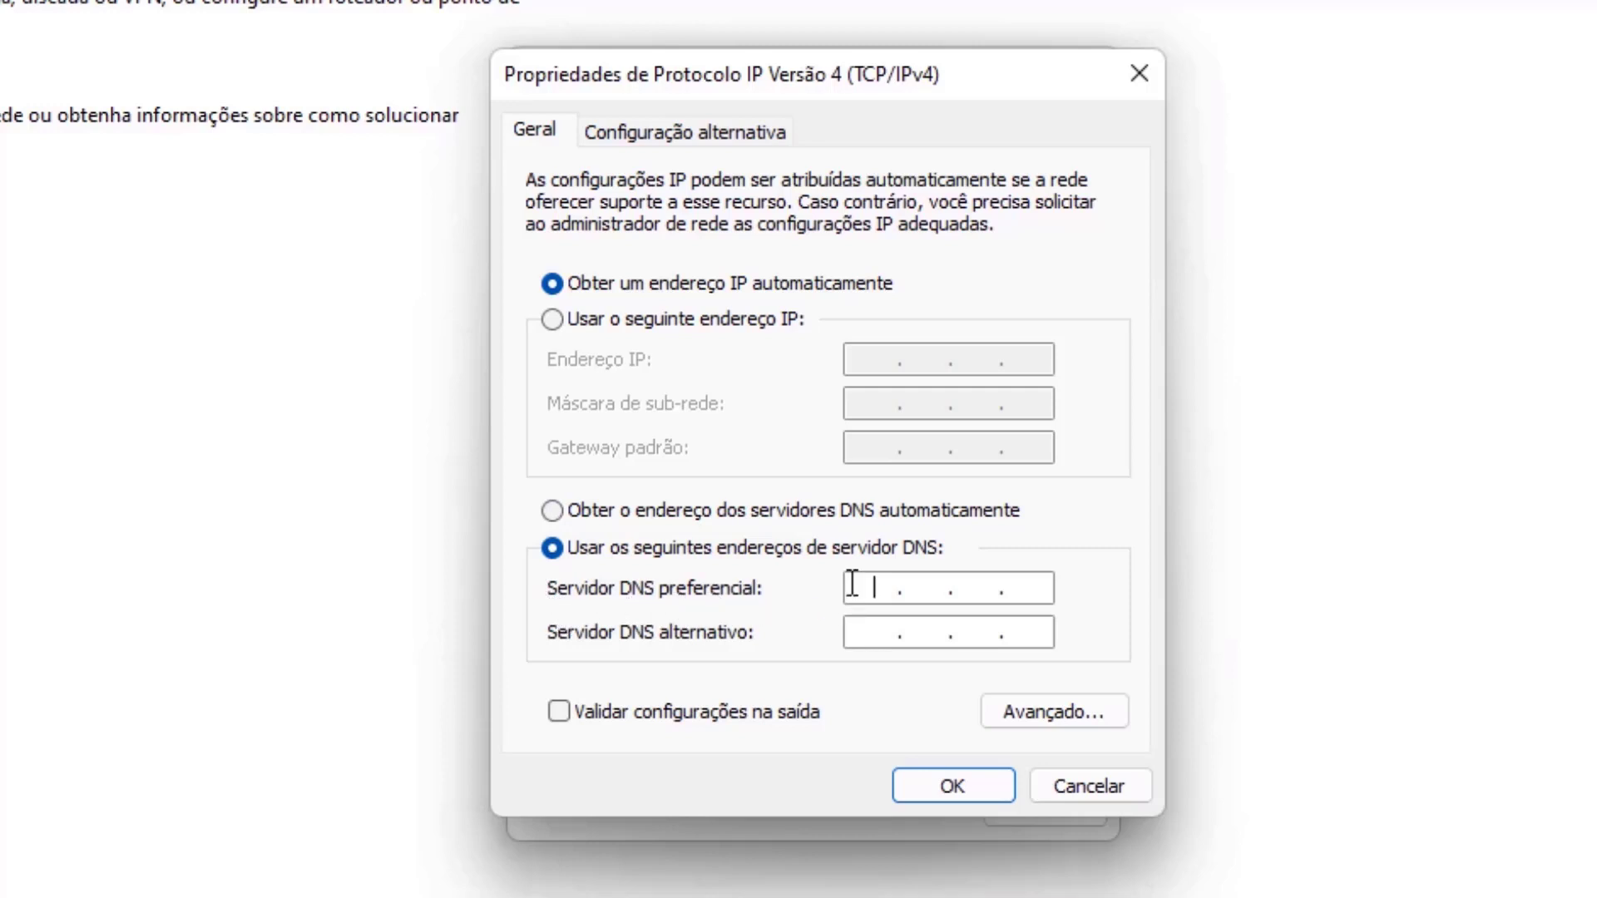
{"action": "type", "text": "8.8.8.8"}
{"action": "left_click", "coordinate": [878, 642]}
{"action": "type", "text": "8.8.4.4"}
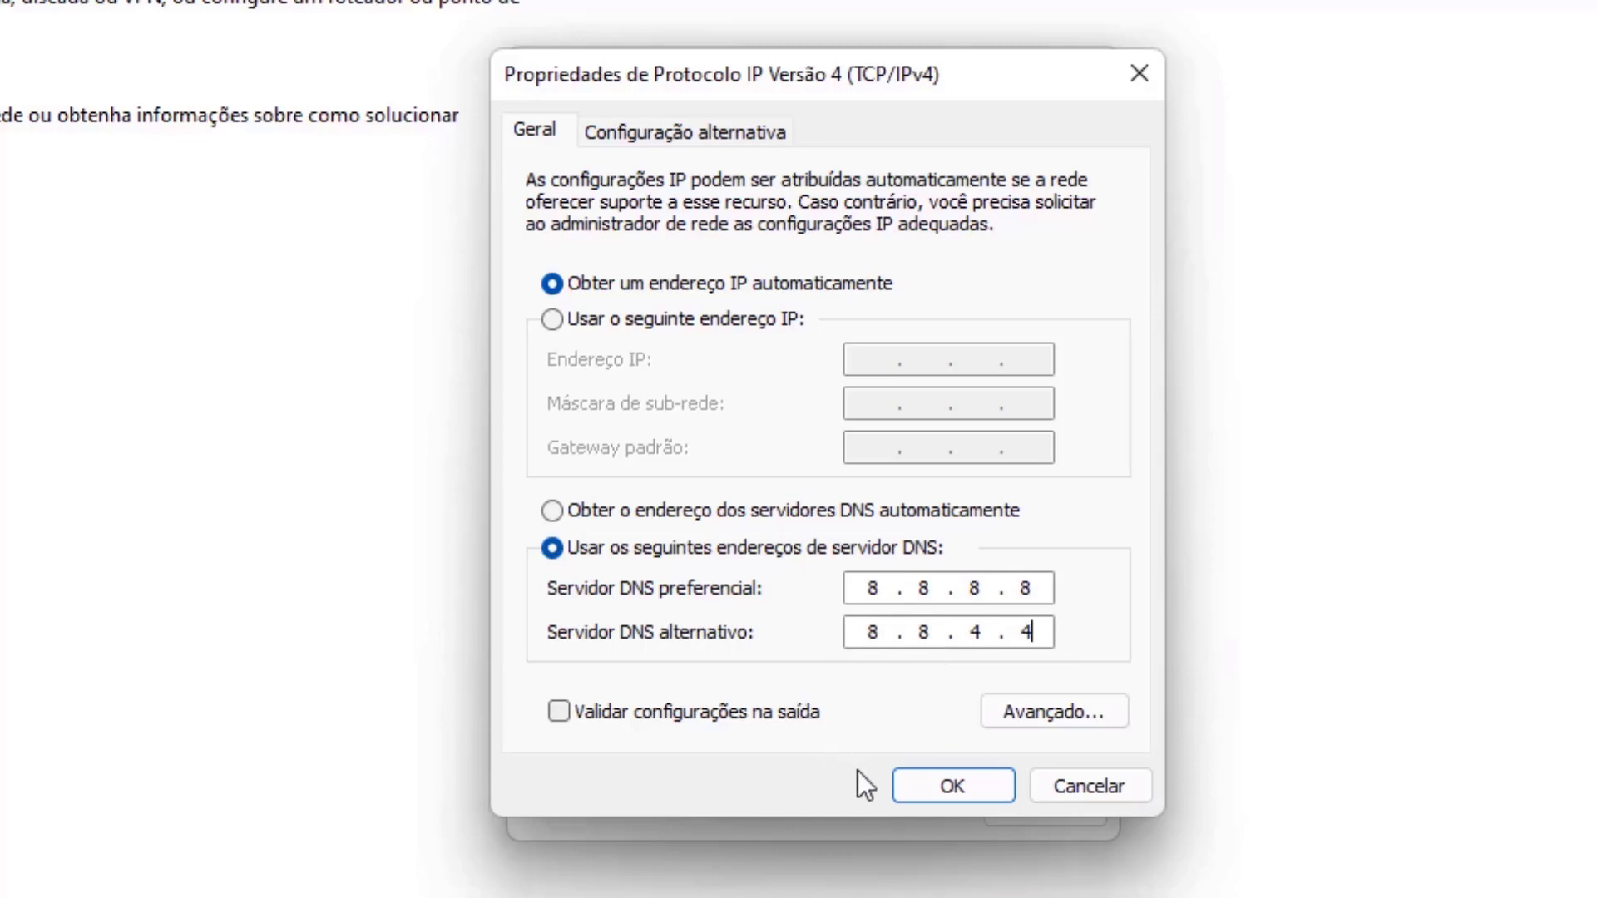
{"action": "left_click", "coordinate": [953, 787]}
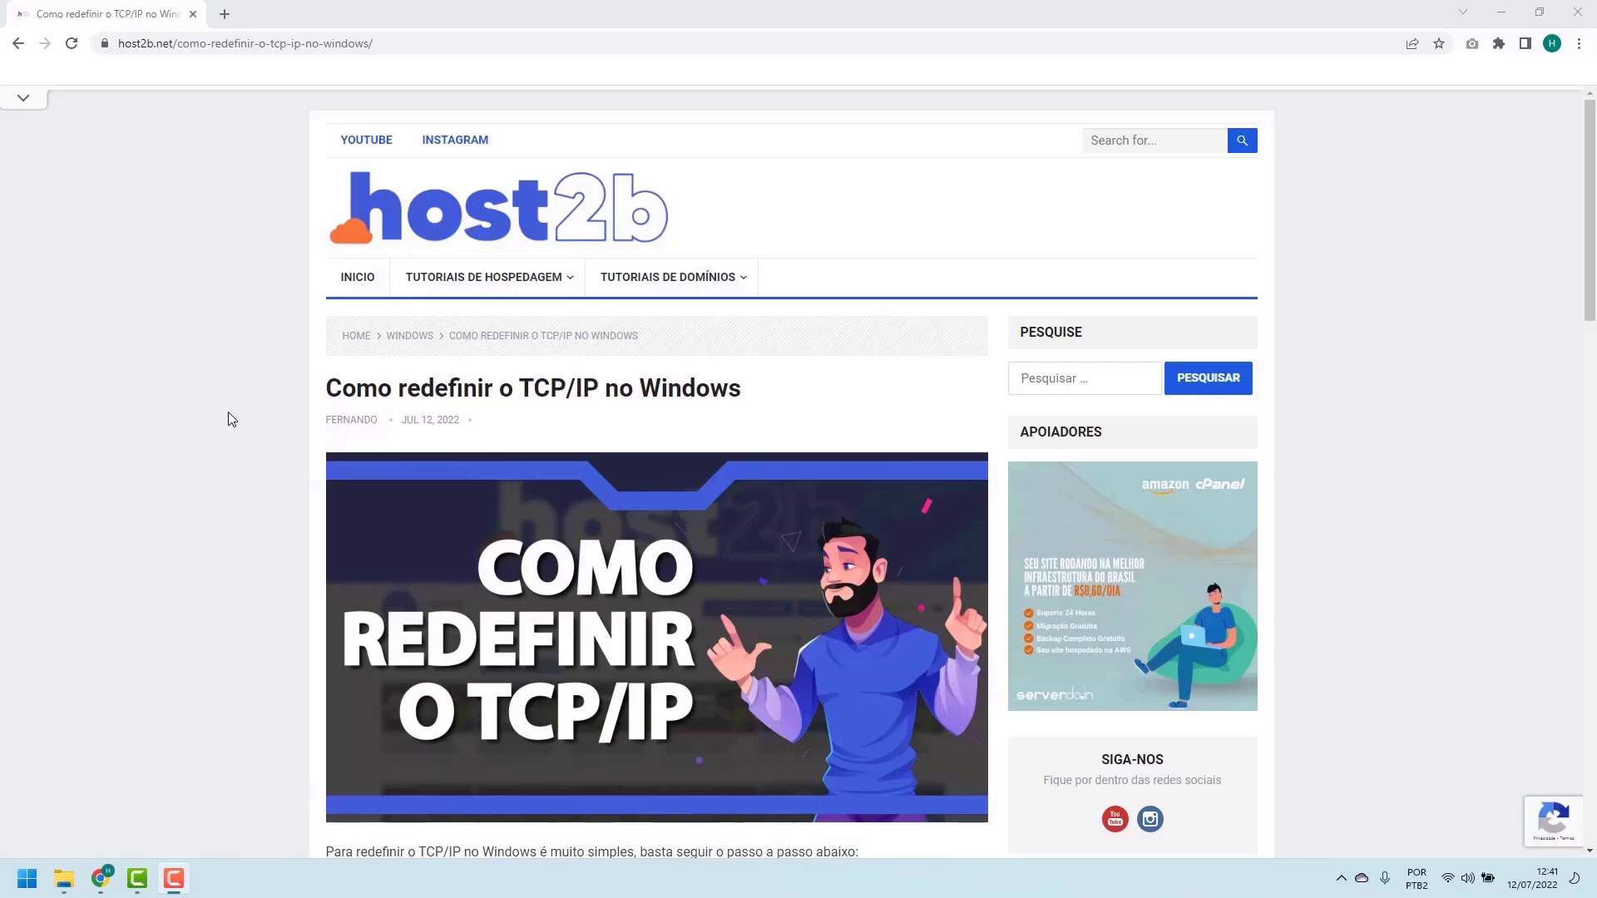
Step: Find Prompt de Comando through the Windows search with cmd and run it as administrator
{"action": "scroll", "coordinate": [233, 418], "scroll_direction": "down", "scroll_amount": 3}
{"action": "scroll", "coordinate": [233, 419], "scroll_direction": "down", "scroll_amount": 3}
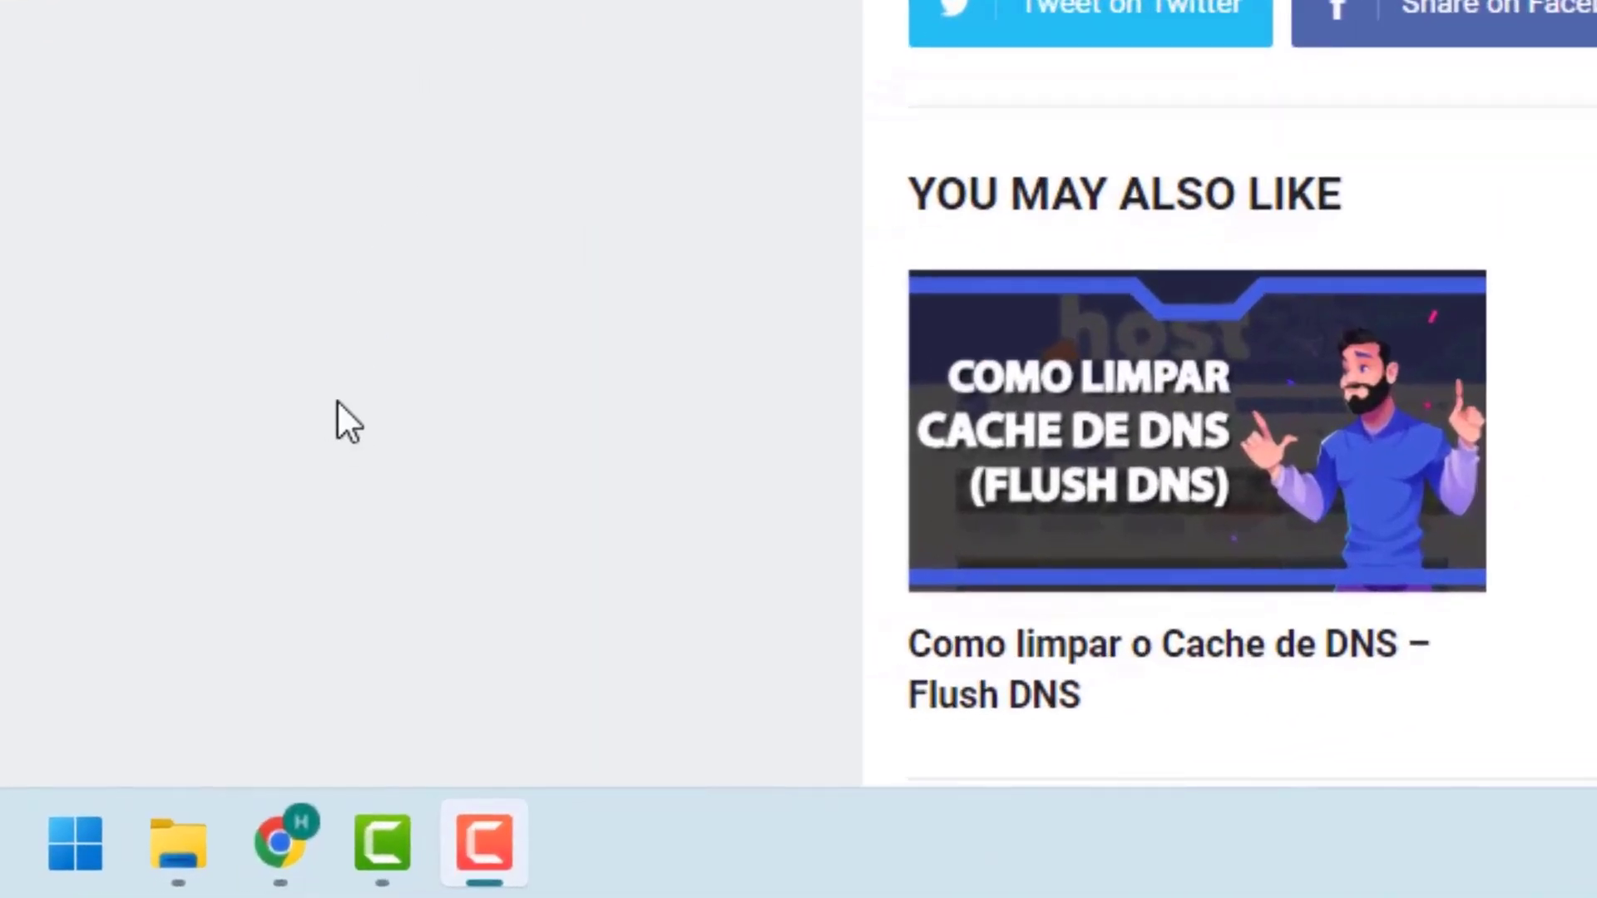
{"action": "left_click", "coordinate": [73, 845]}
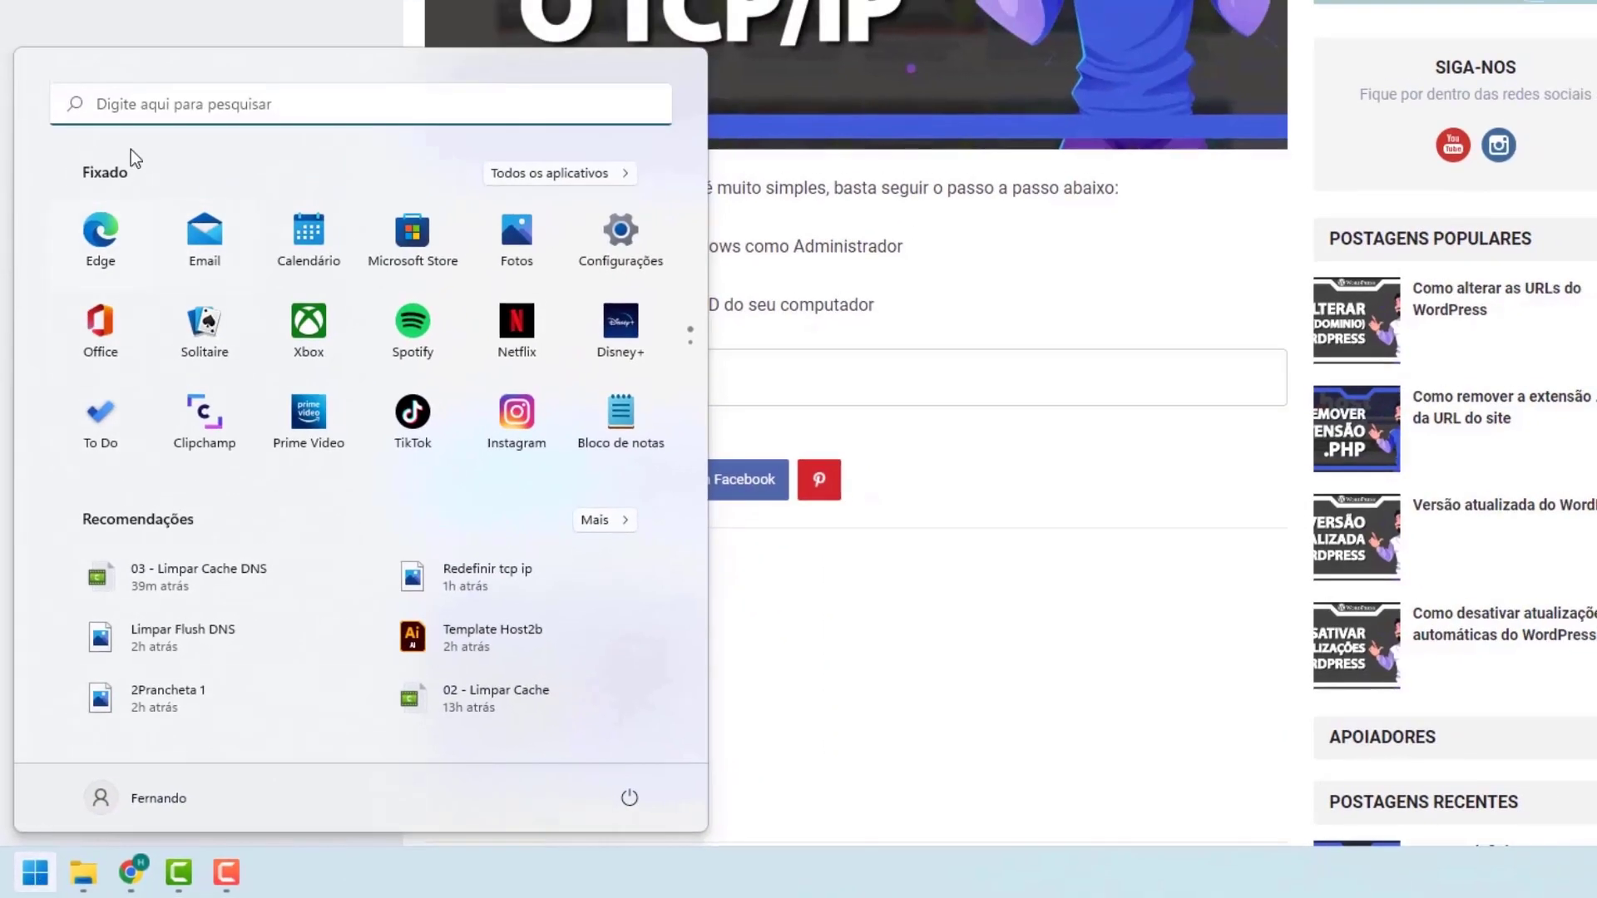
{"action": "type", "text": "cmd"}
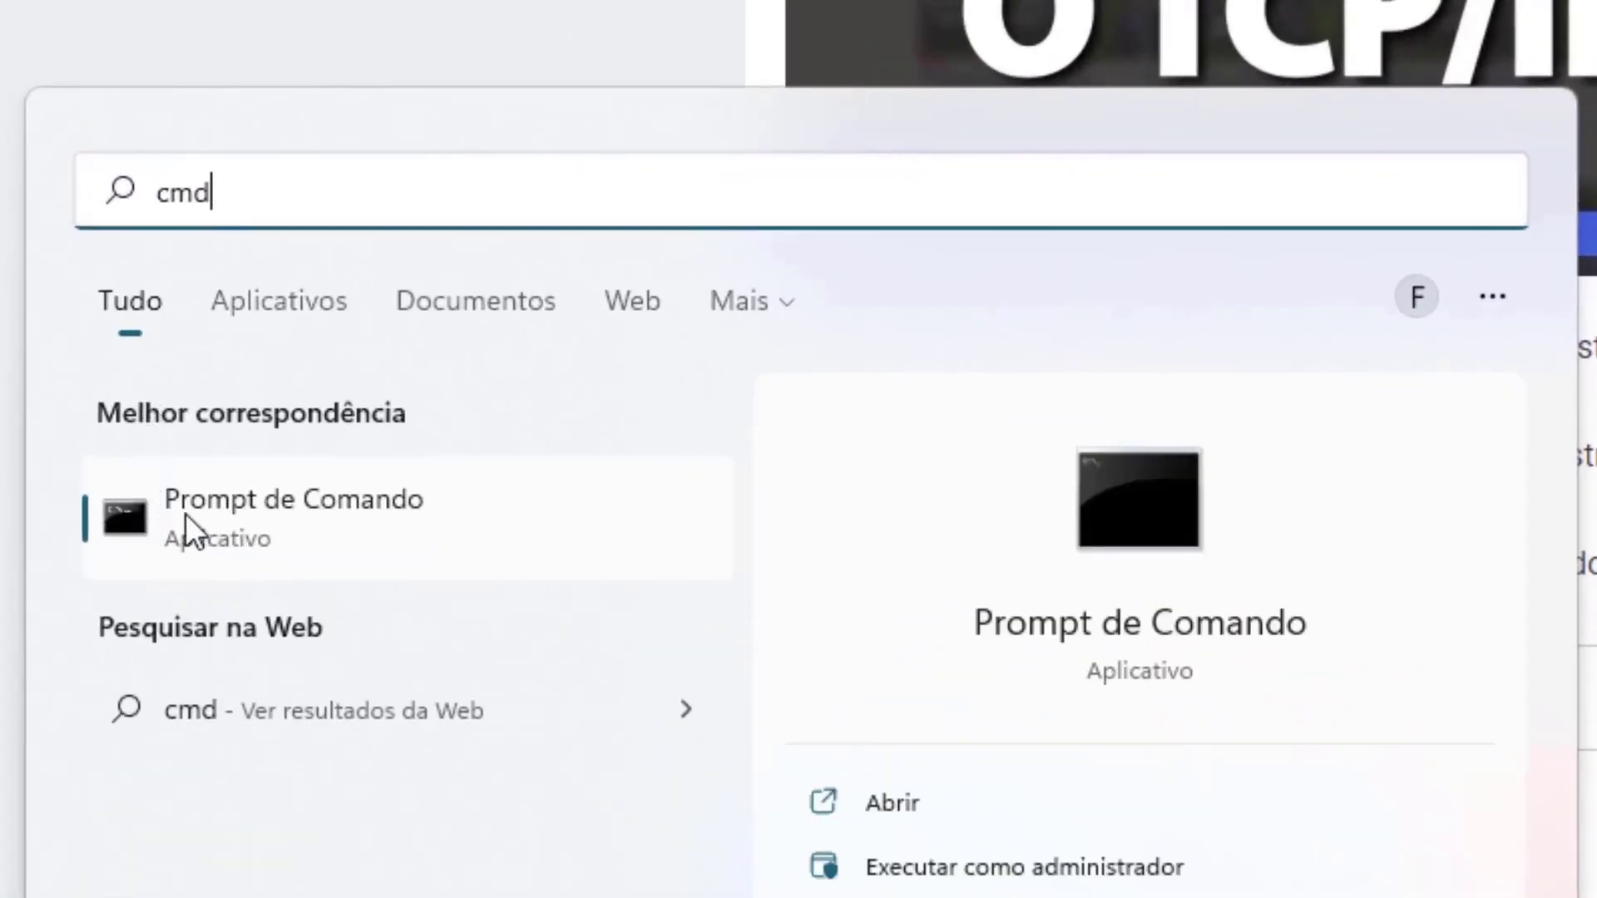
{"action": "right_click", "coordinate": [237, 506]}
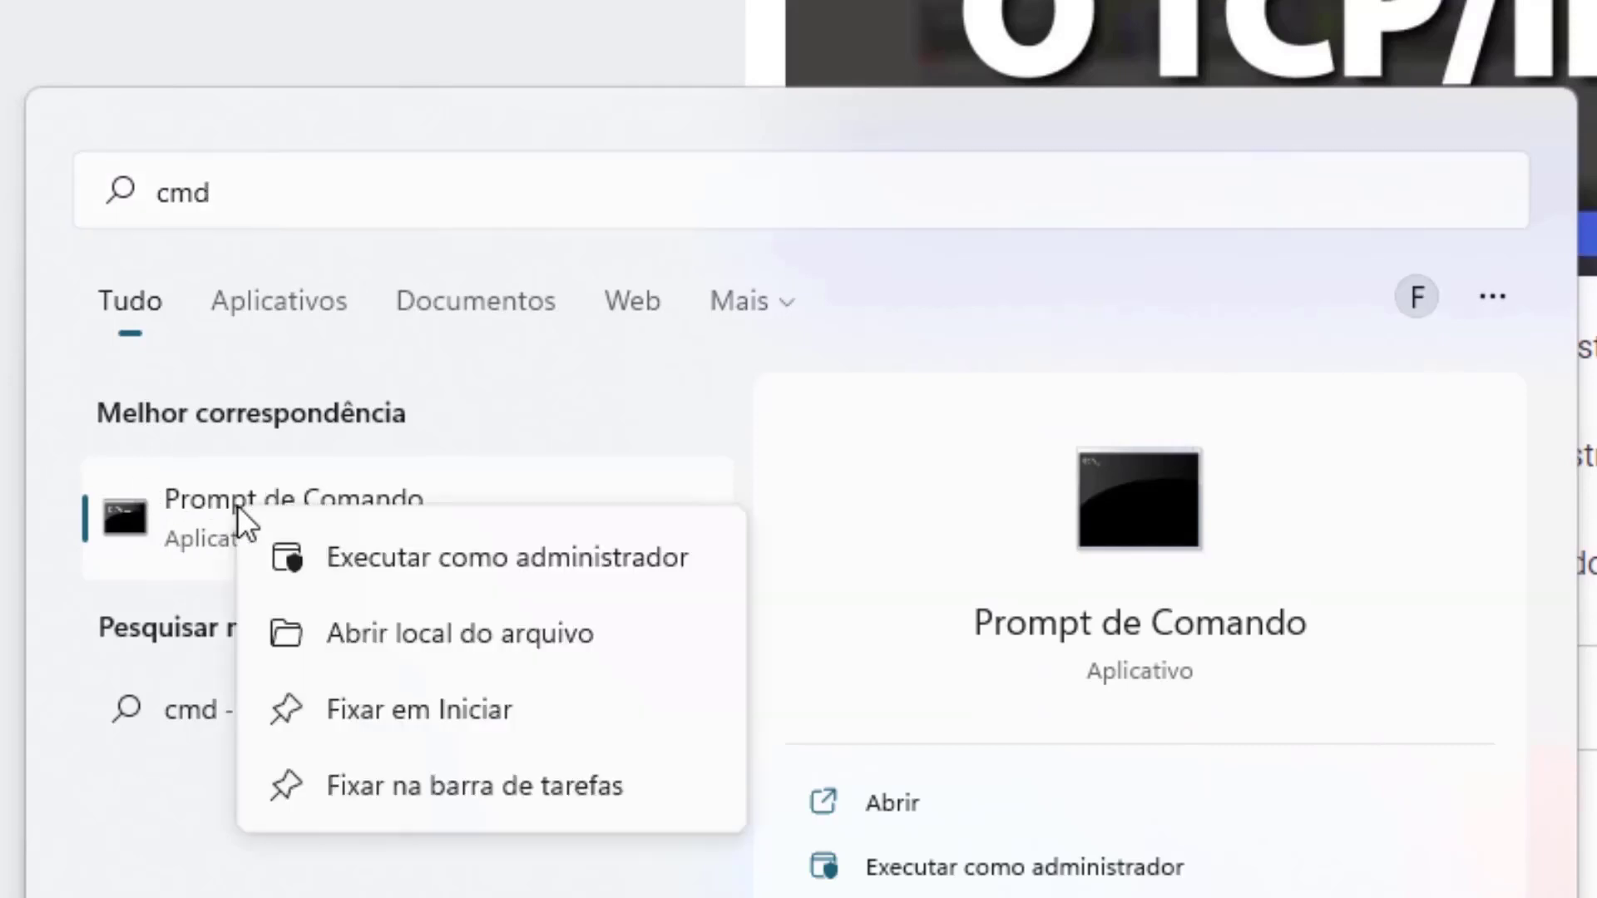
{"action": "left_click", "coordinate": [456, 558]}
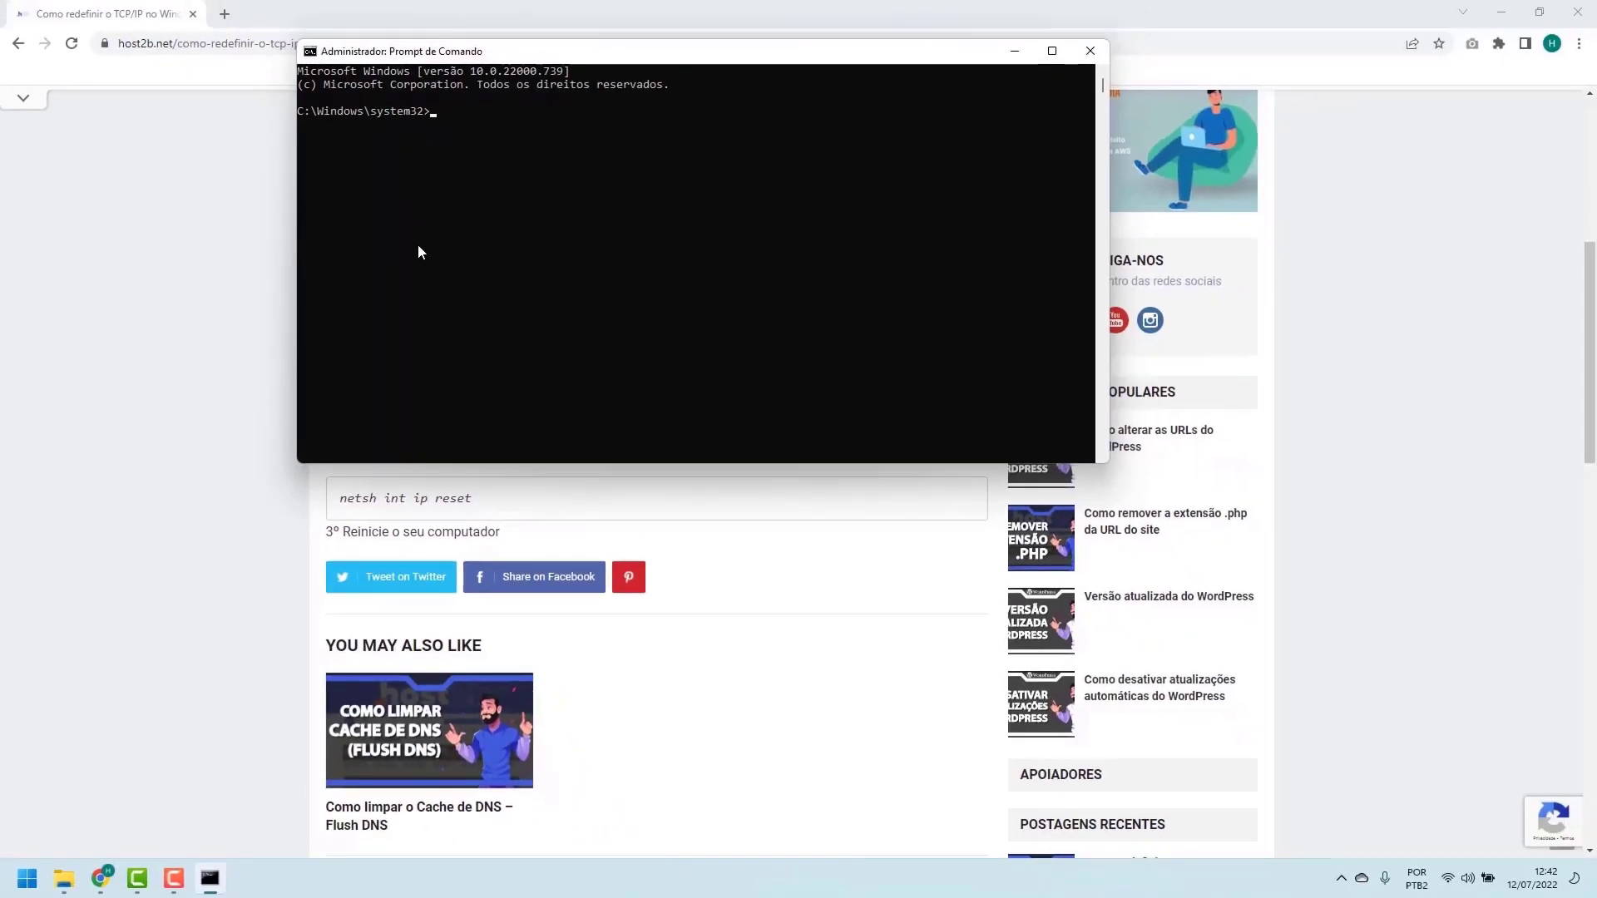
Step: Reset the TCP/IP stack by running netsh int ip reset in the administrator command prompt
{"action": "left_click", "coordinate": [246, 363]}
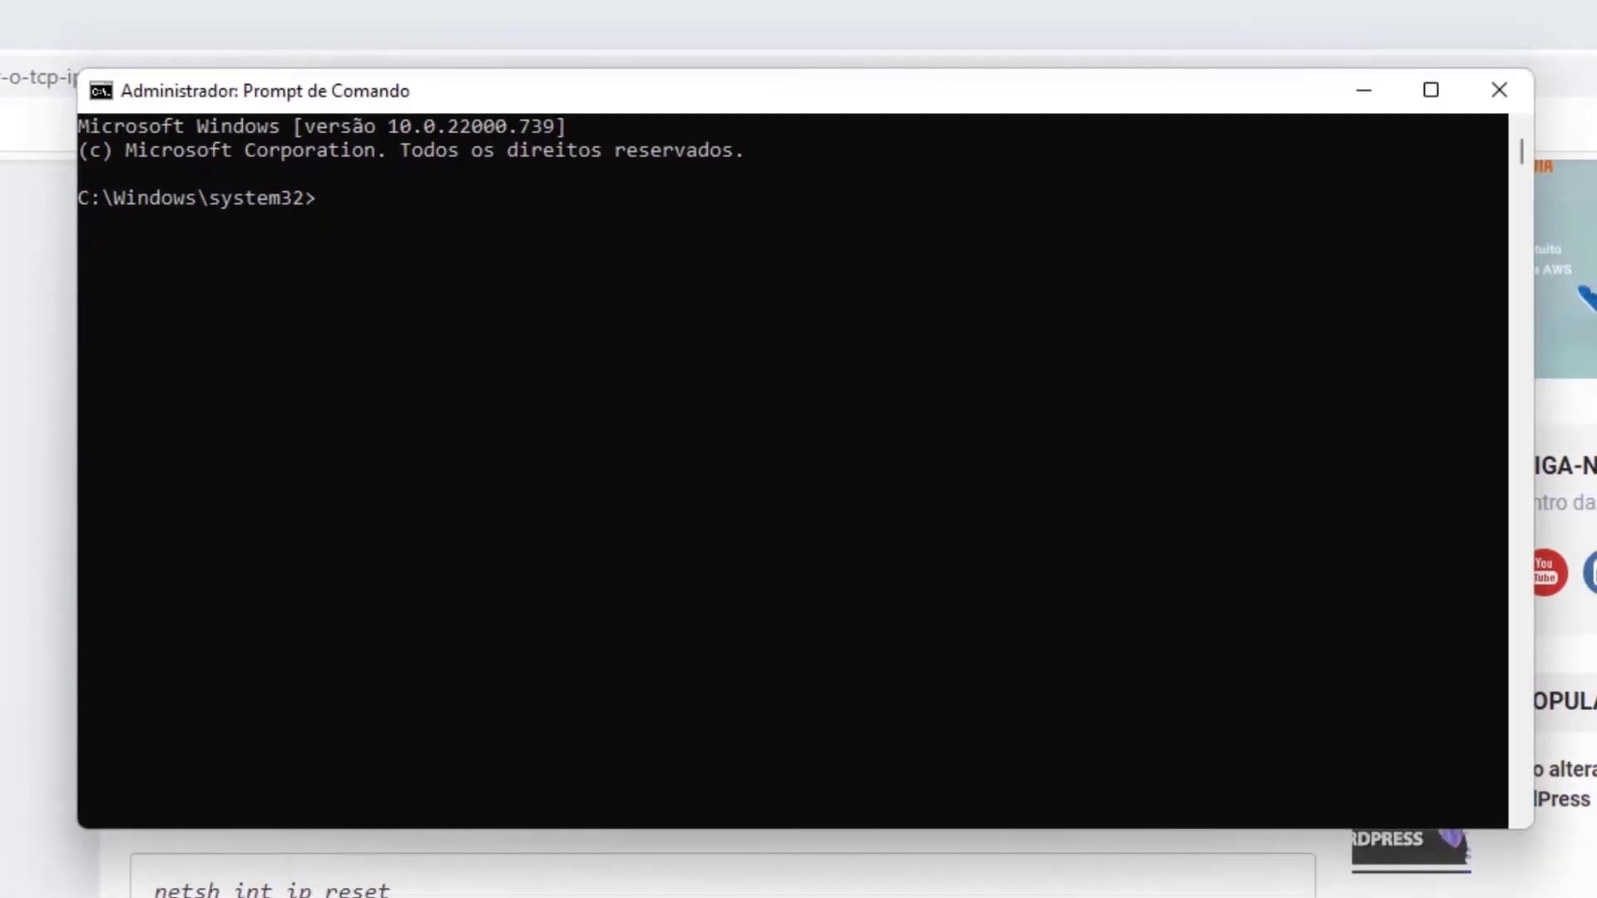
{"action": "left_click", "coordinate": [716, 612]}
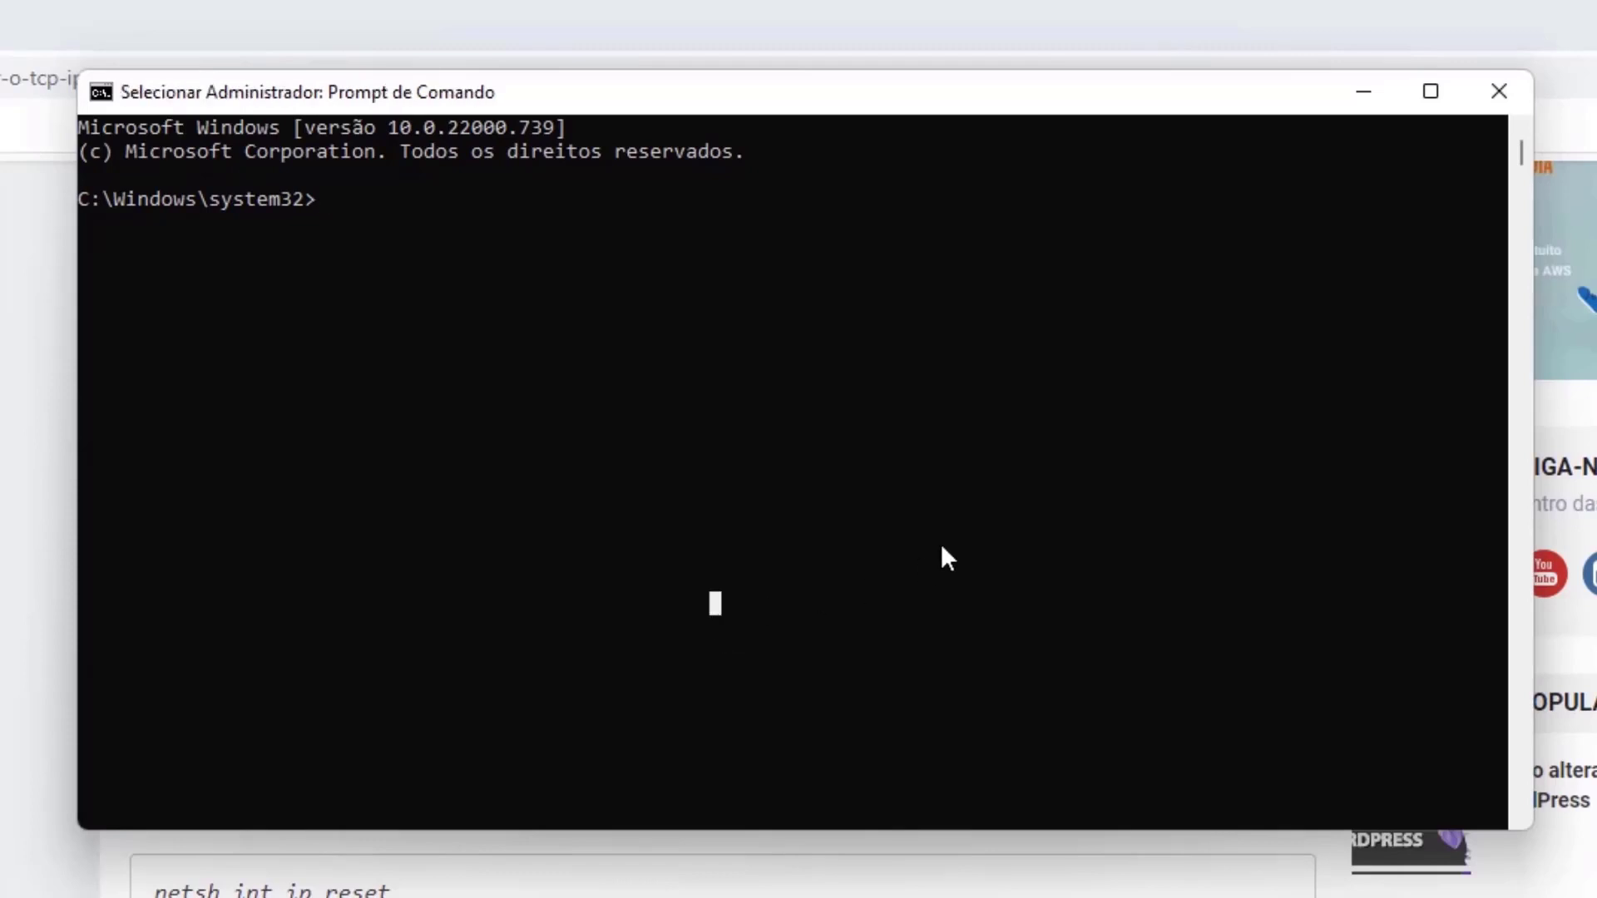
{"action": "type", "text": "netsh "}
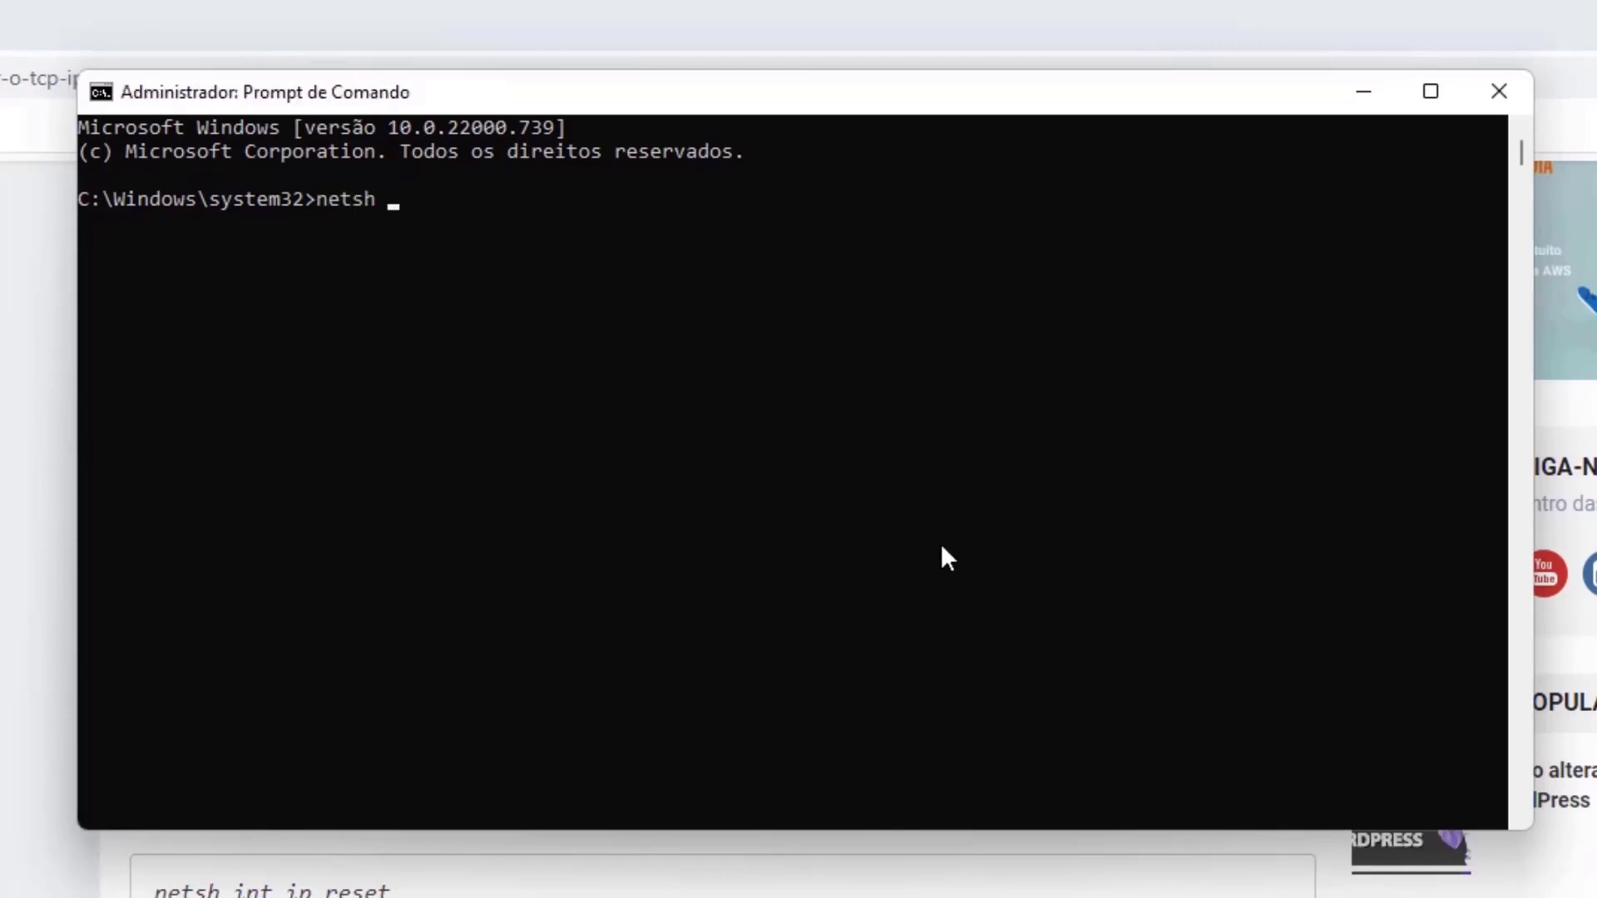
{"action": "type", "text": "int ip reset"}
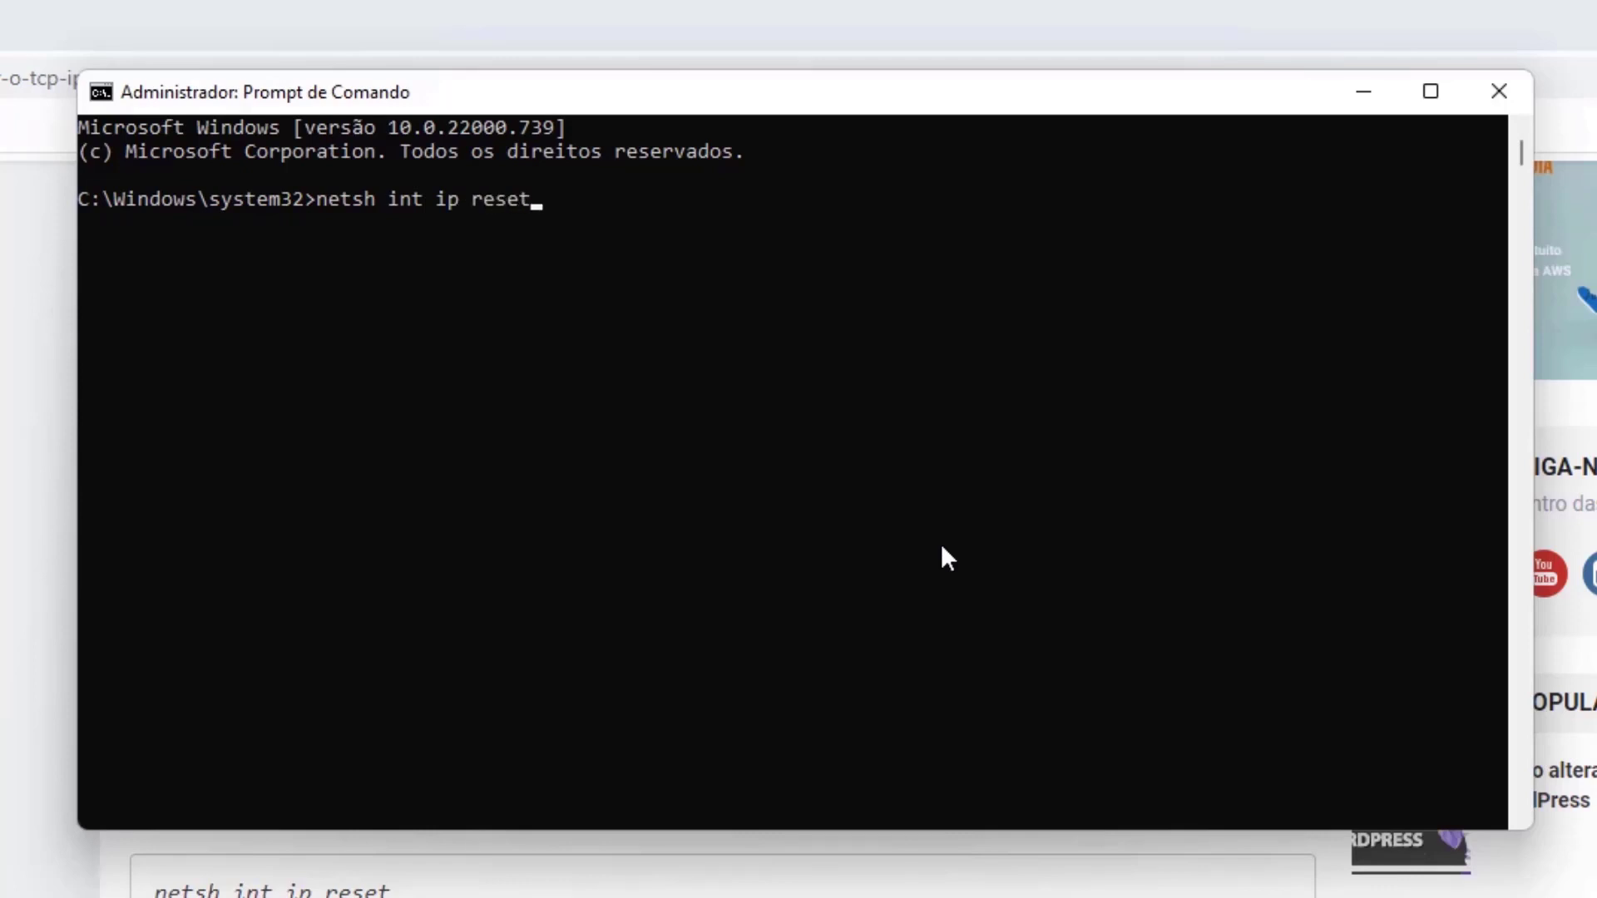
{"action": "key", "text": "Return"}
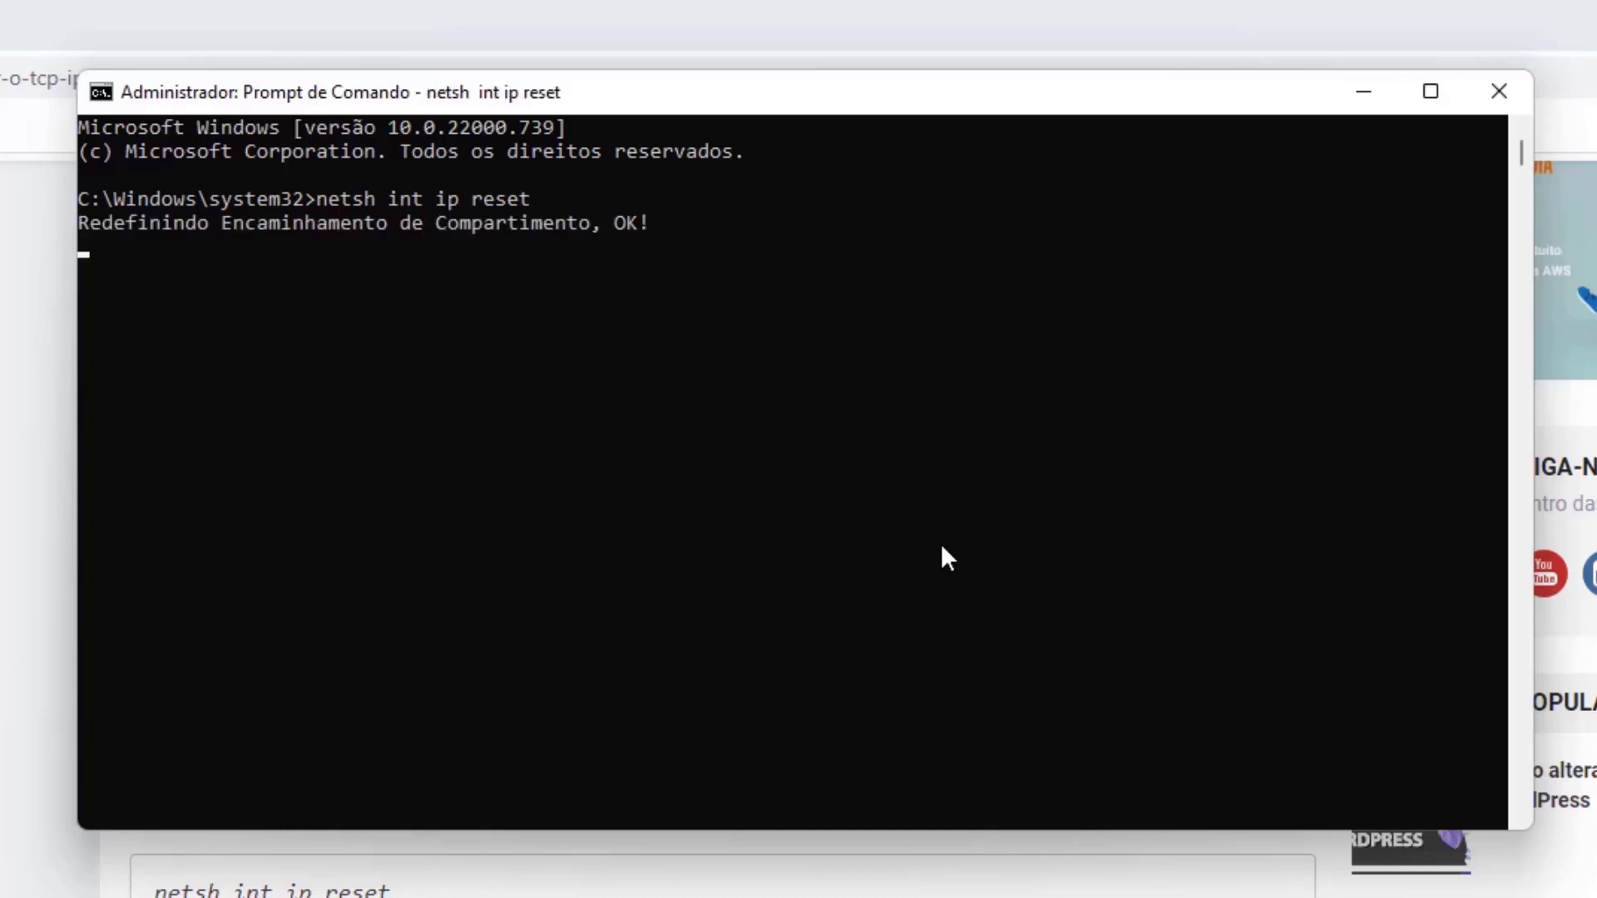